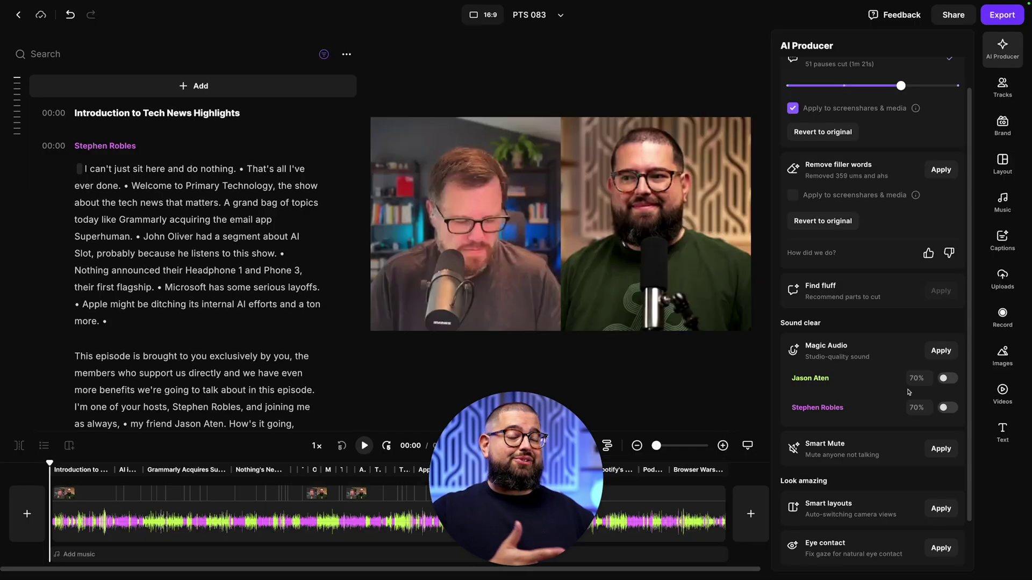
# Step: Scroll down the PTS 083 project page to view its recording and participant tracks
pyautogui.scroll(-1, 952, 395)
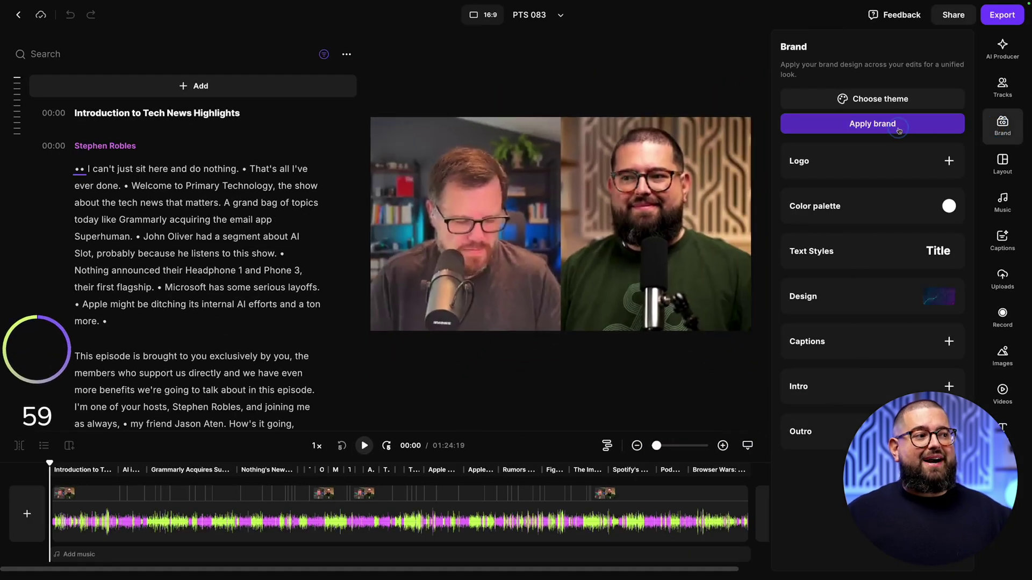
# Step: Apply the brand design, then use AI Producer to remove 51 pauses and 359 filler words
pyautogui.click(899, 130)
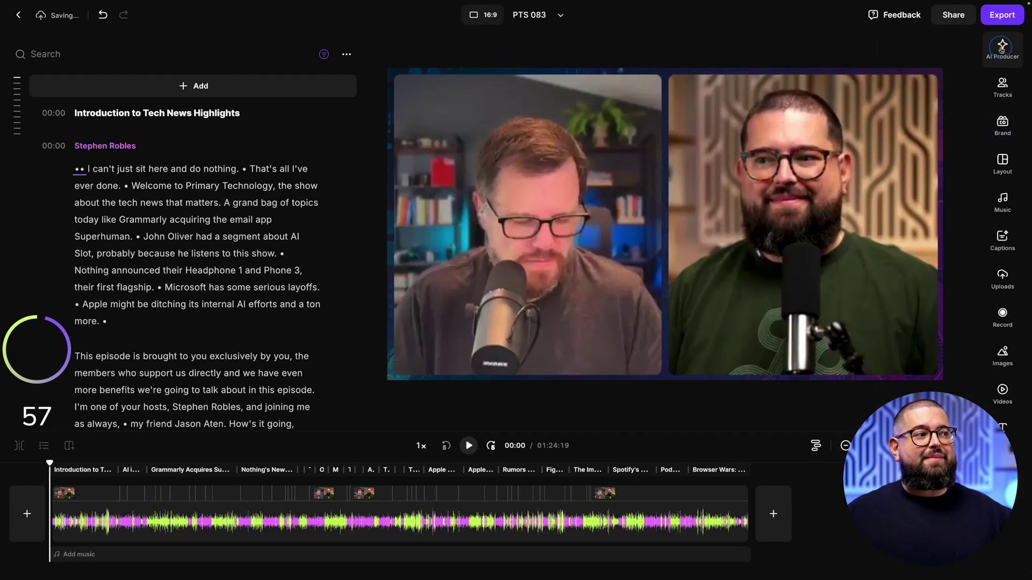
pyautogui.click(1001, 47)
pyautogui.click(941, 95)
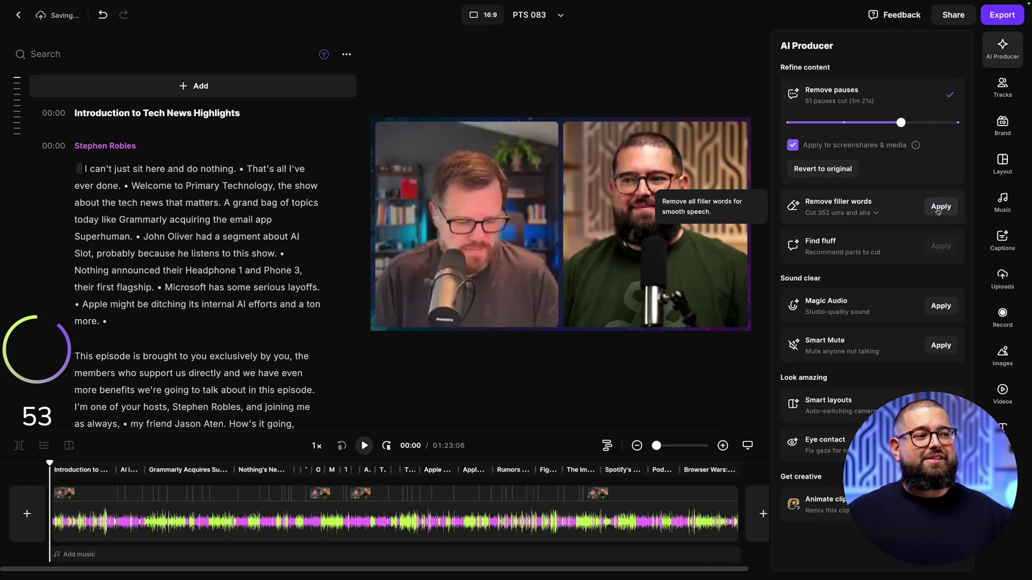
pyautogui.click(941, 207)
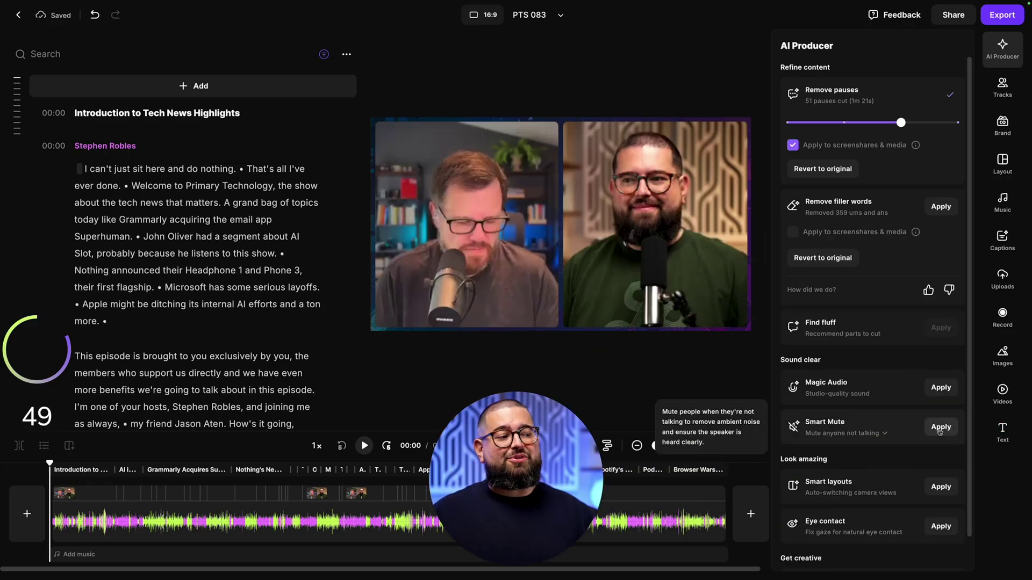
# Step: Zoom the timeline and jump to the pause after 'next time' found by transcript search
pyautogui.press('Escape')
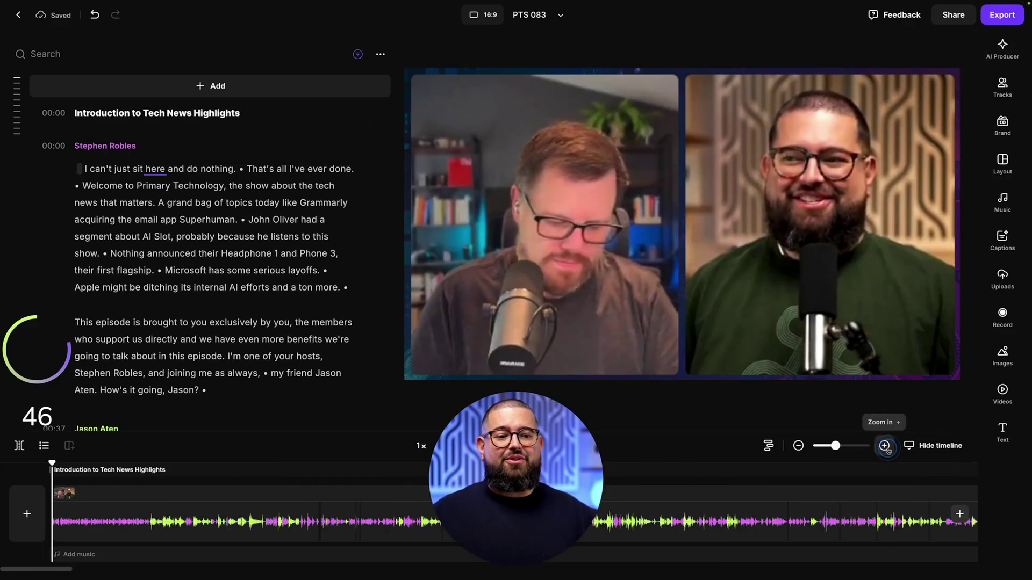
pyautogui.click(885, 446)
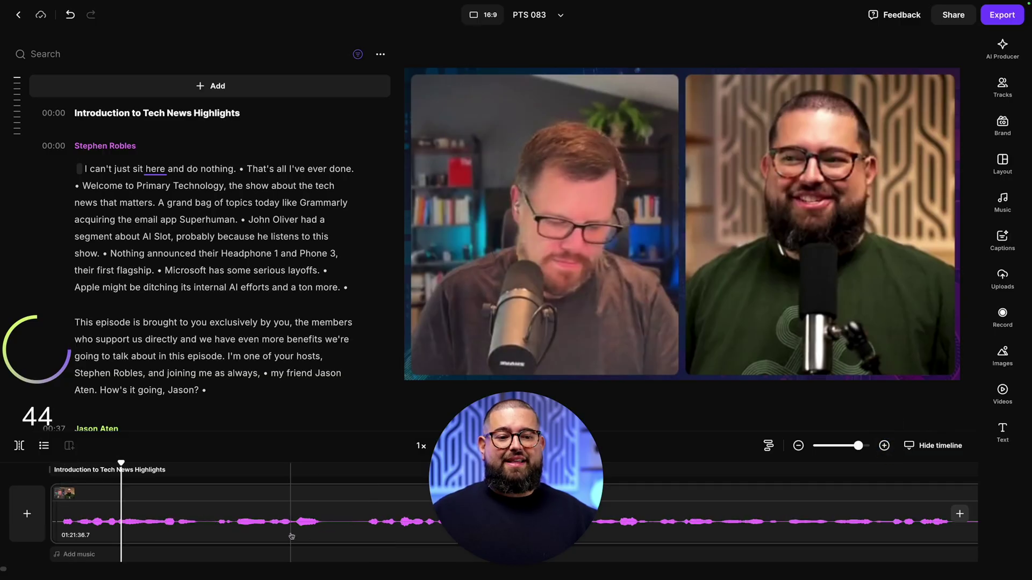
pyautogui.click(163, 58)
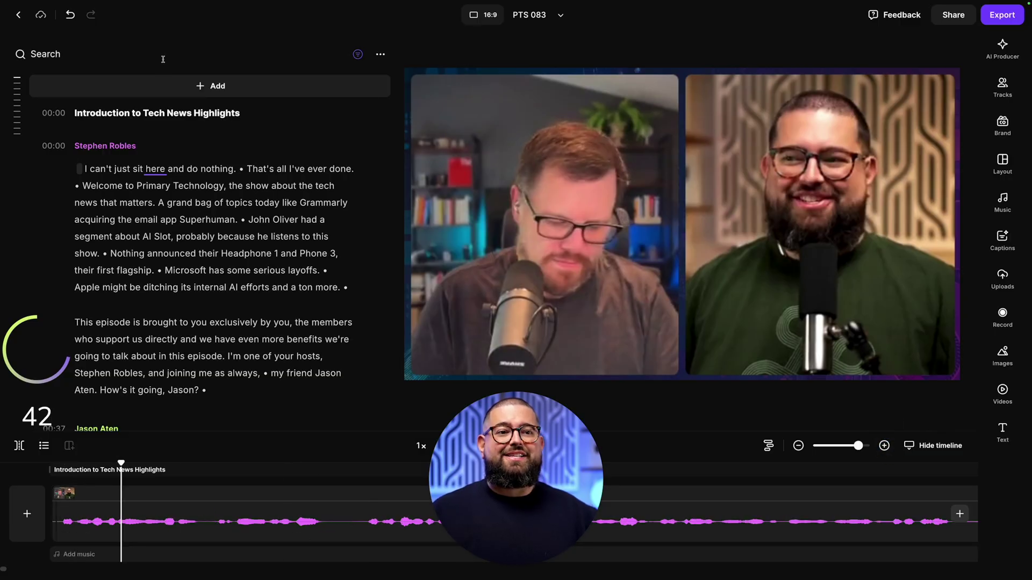
pyautogui.write('next')
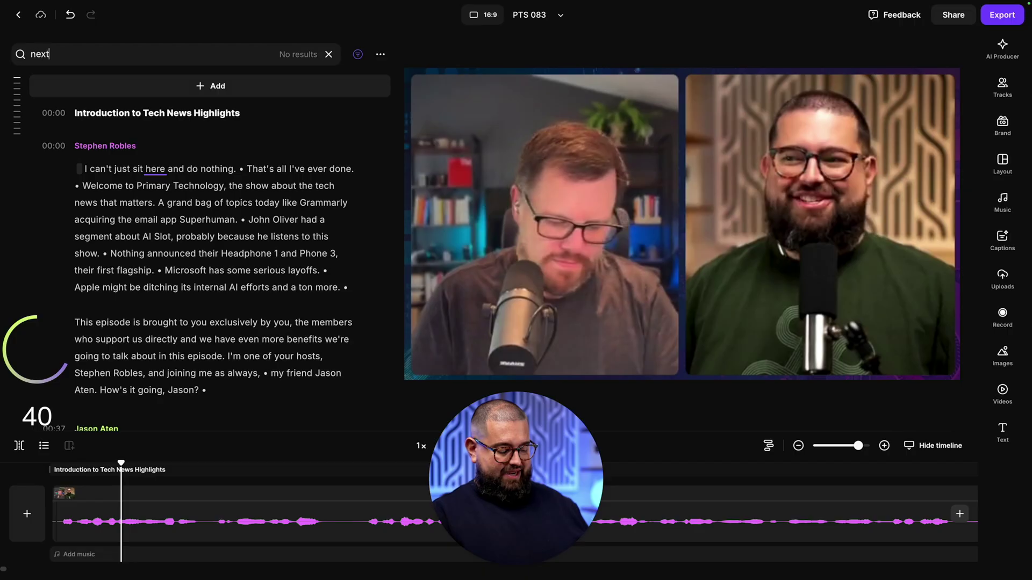
pyautogui.write(' time')
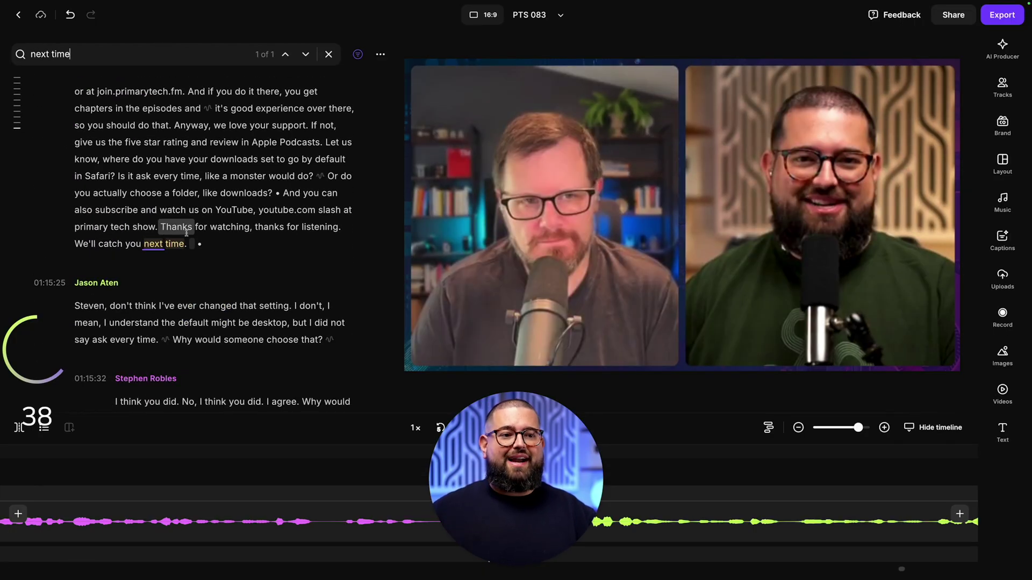
pyautogui.click(191, 244)
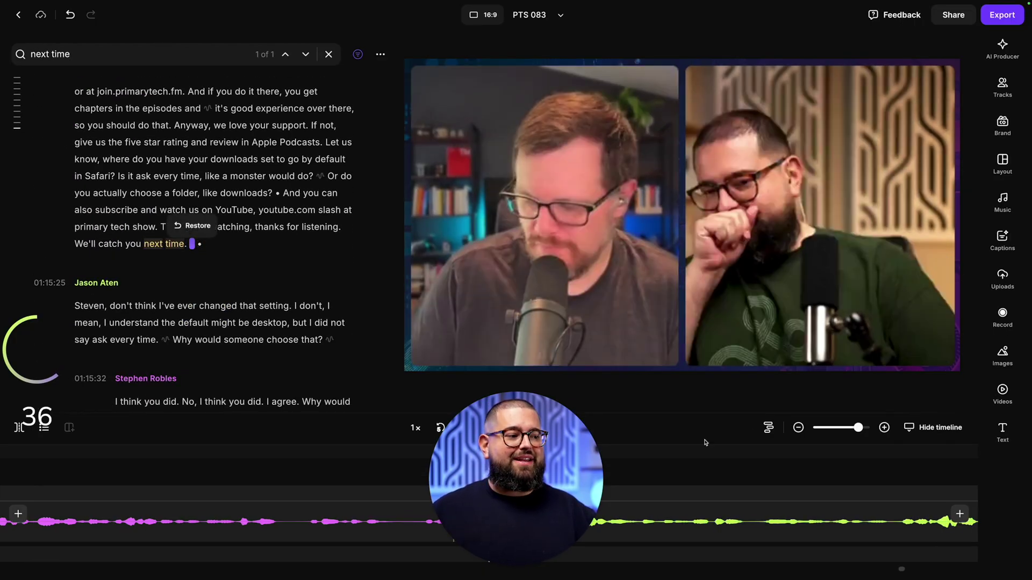
# Step: Split the clip after the outro line and delete the rest, leaving 01:15:24
pyautogui.click(19, 427)
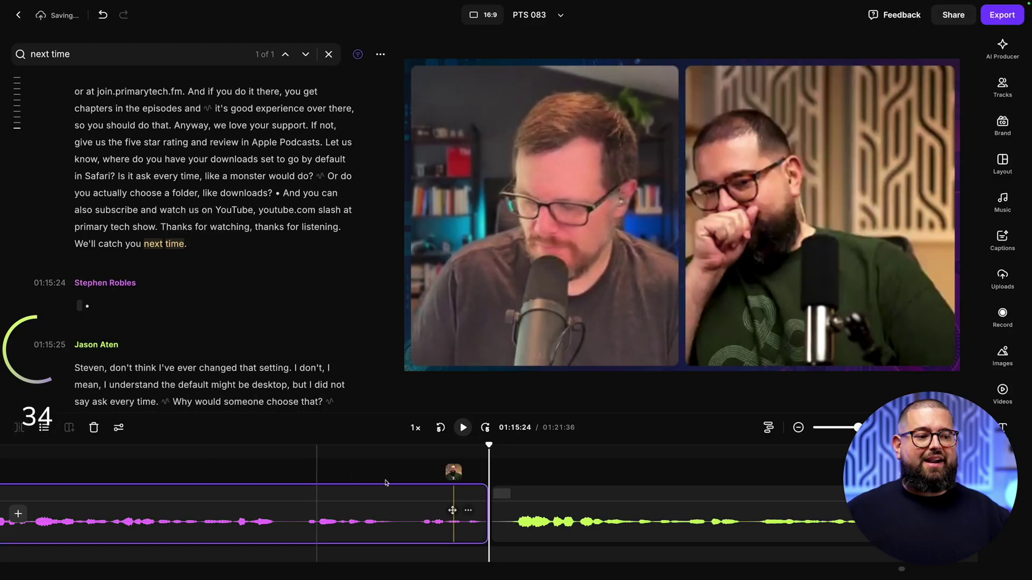
pyautogui.click(566, 523)
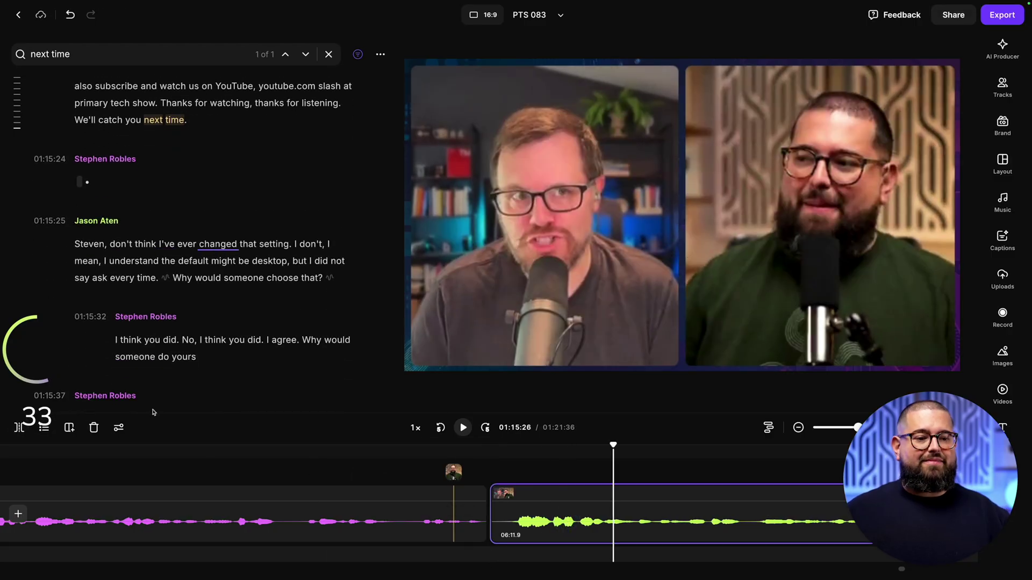
pyautogui.click(95, 427)
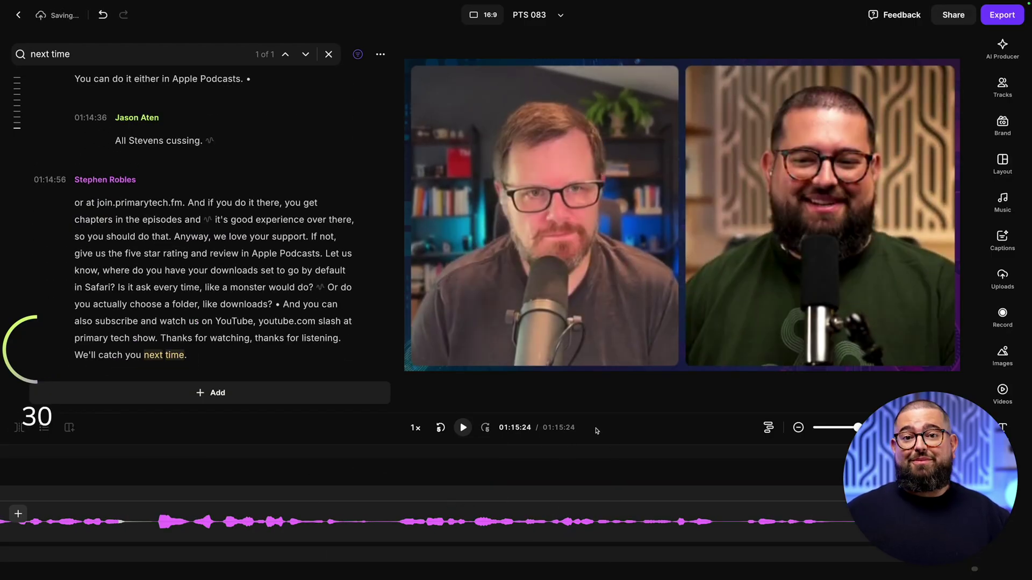
# Step: Export the trimmed PTS 083 video at 4K quality
pyautogui.click(1016, 19)
pyautogui.click(981, 112)
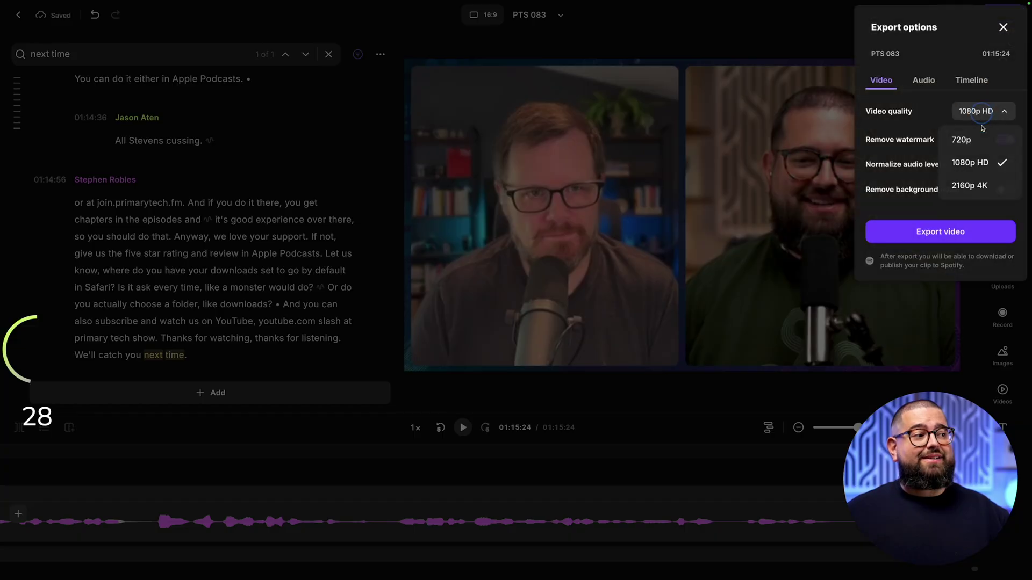
pyautogui.click(960, 230)
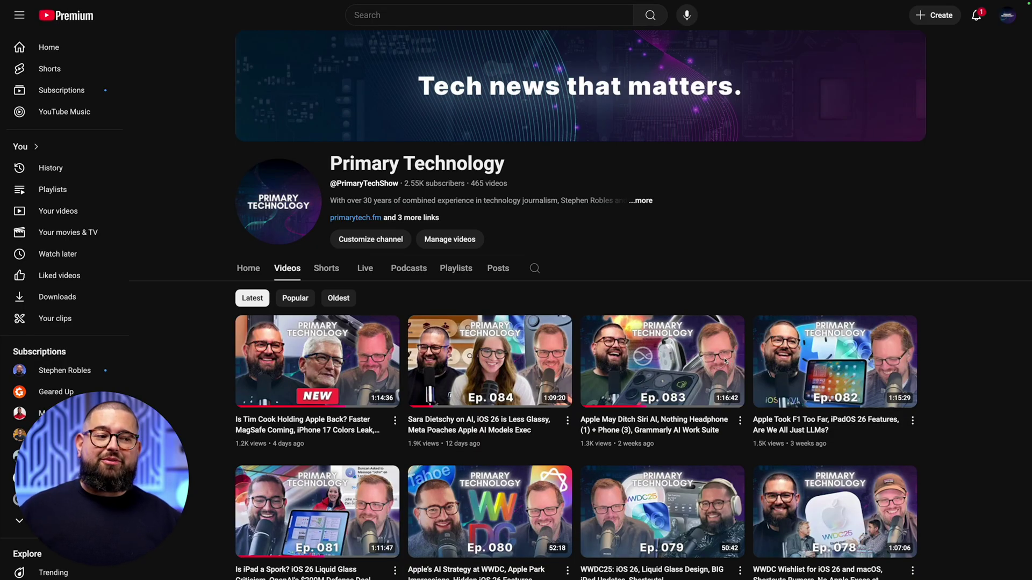
# Step: Scroll through the Primary Technology Videos tab to find the Ep. 083 upload
pyautogui.scroll(-8, 725, 361)
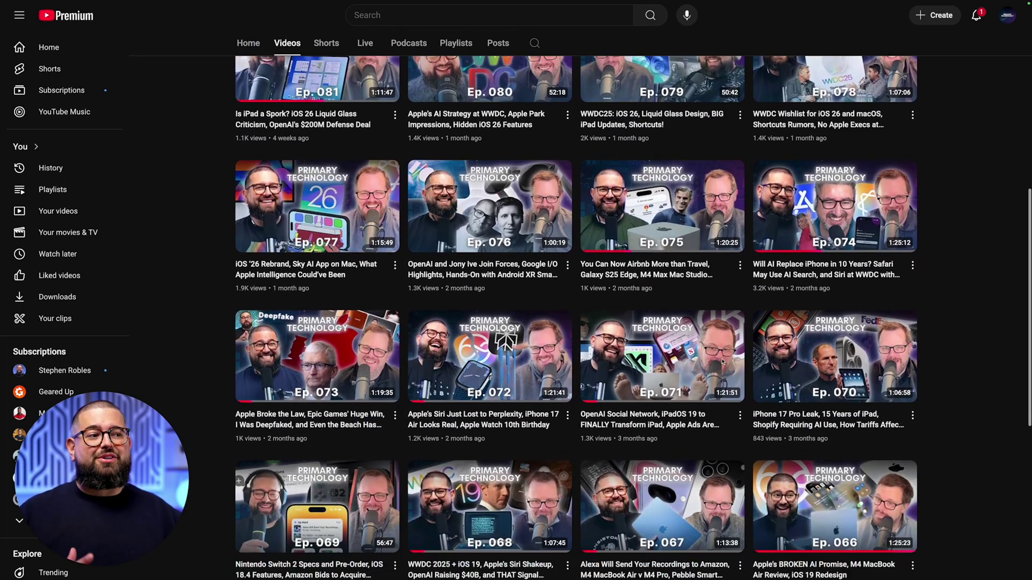
pyautogui.scroll(-3, 723, 363)
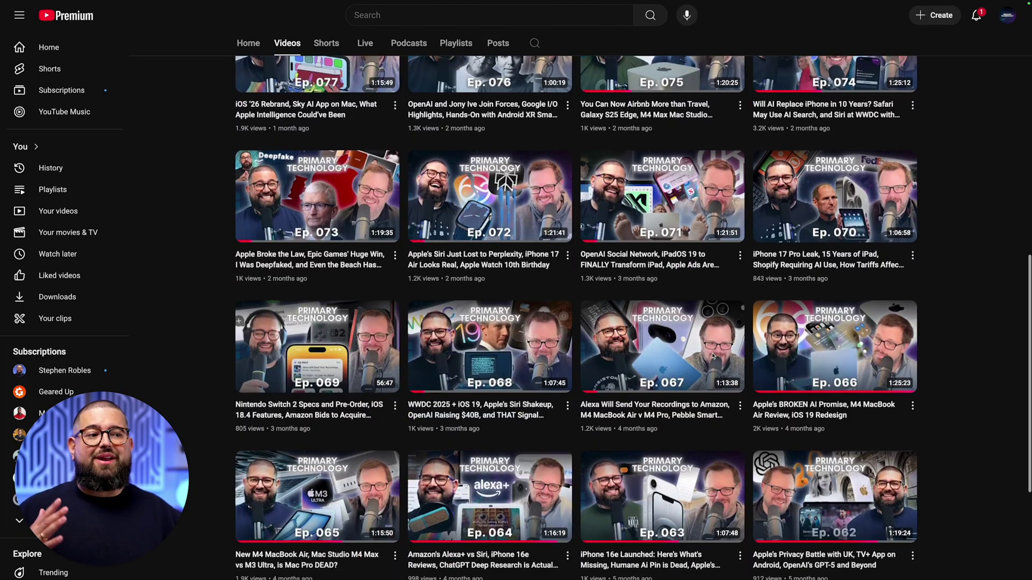
pyautogui.scroll(-1, 713, 355)
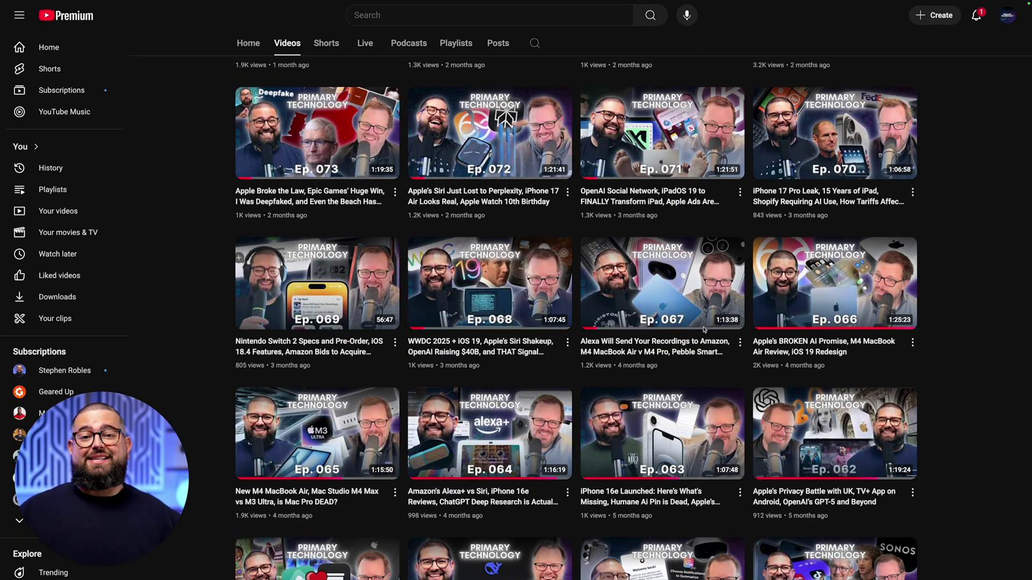
pyautogui.scroll(12, 704, 330)
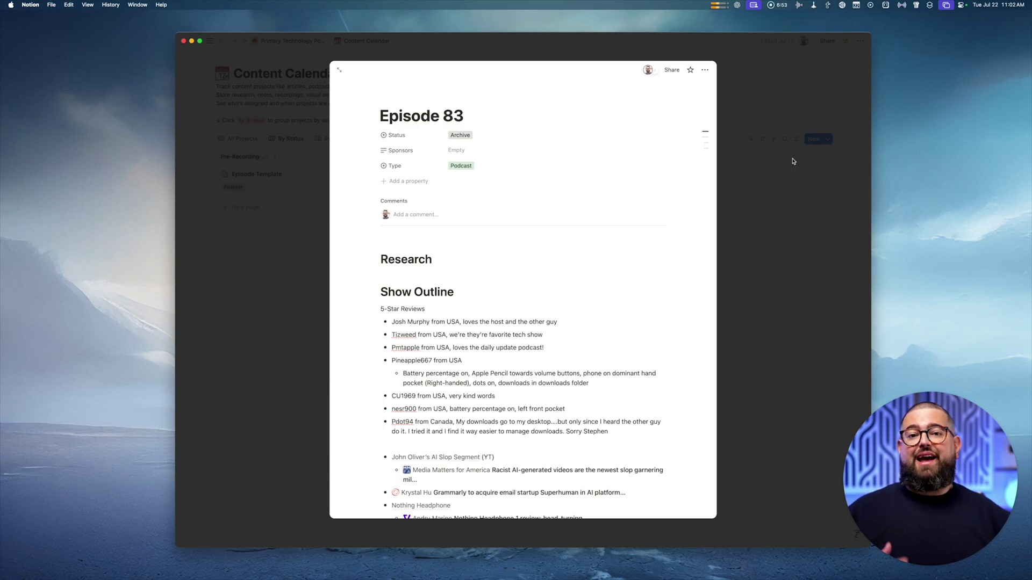
# Step: Scroll through the Episode 83 Show Outline of 5-Star Reviews and news topics
pyautogui.scroll(-3, 456, 265)
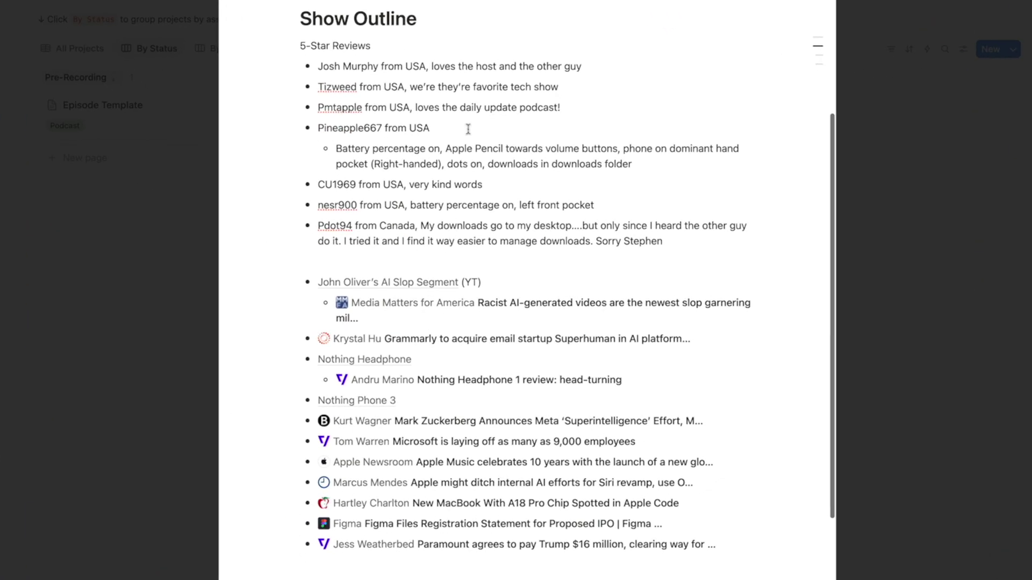
pyautogui.scroll(-5, 468, 129)
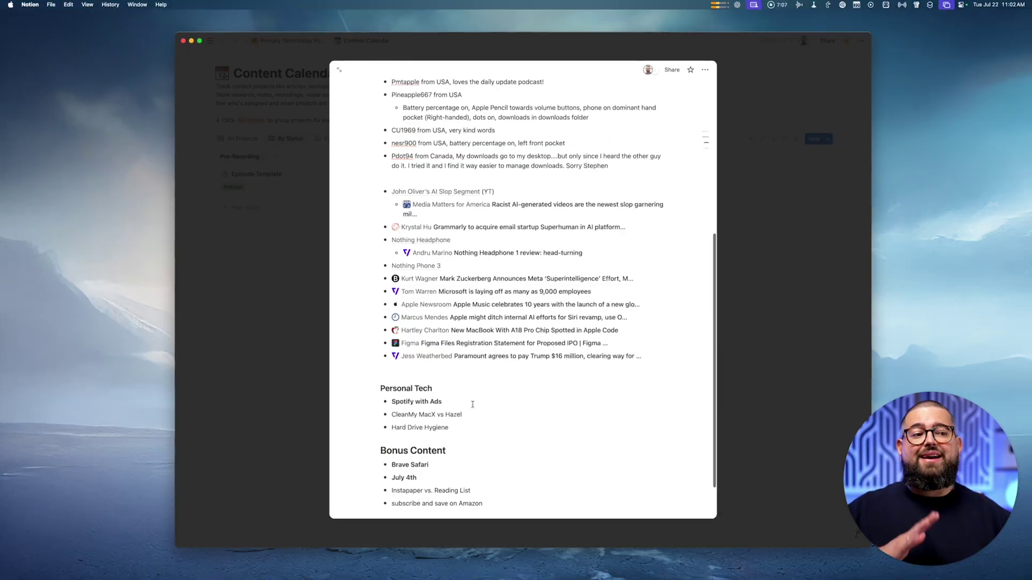
pyautogui.scroll(5, 536, 511)
pyautogui.scroll(3, 529, 424)
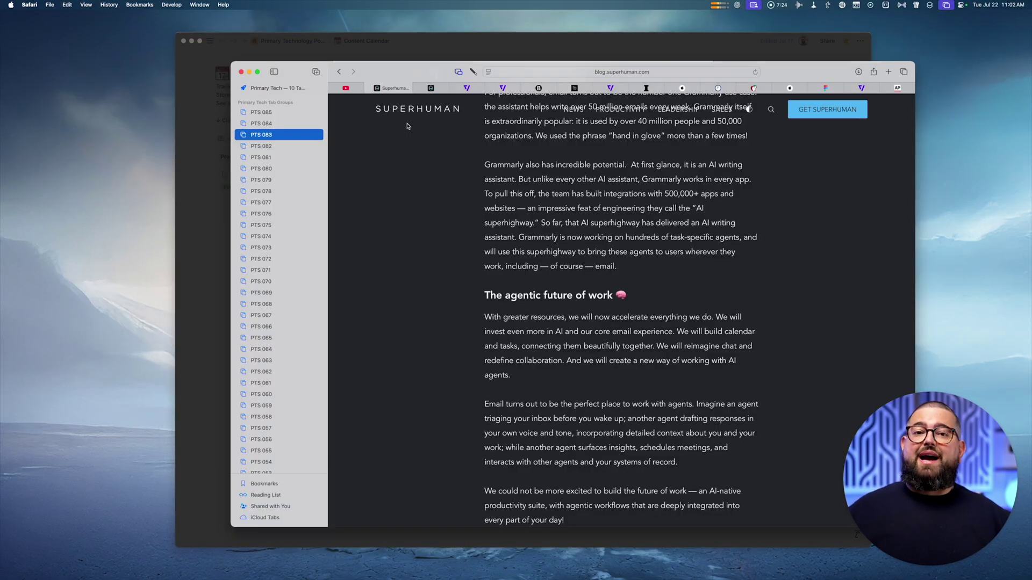
# Step: Hide Safari's Tab Groups sidebar and scroll the Superhuman article back to its top
pyautogui.scroll(10, 407, 126)
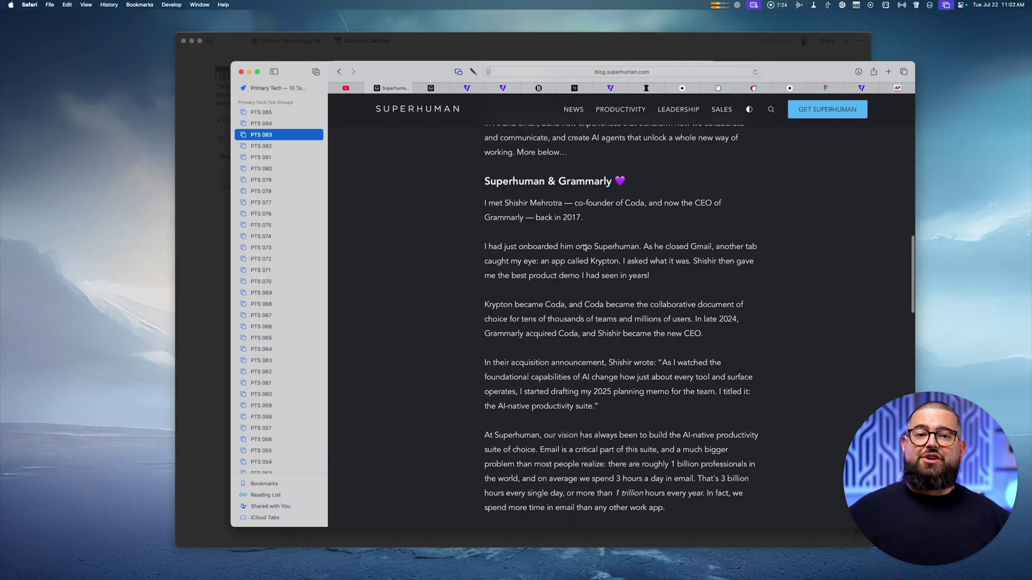
pyautogui.click(271, 72)
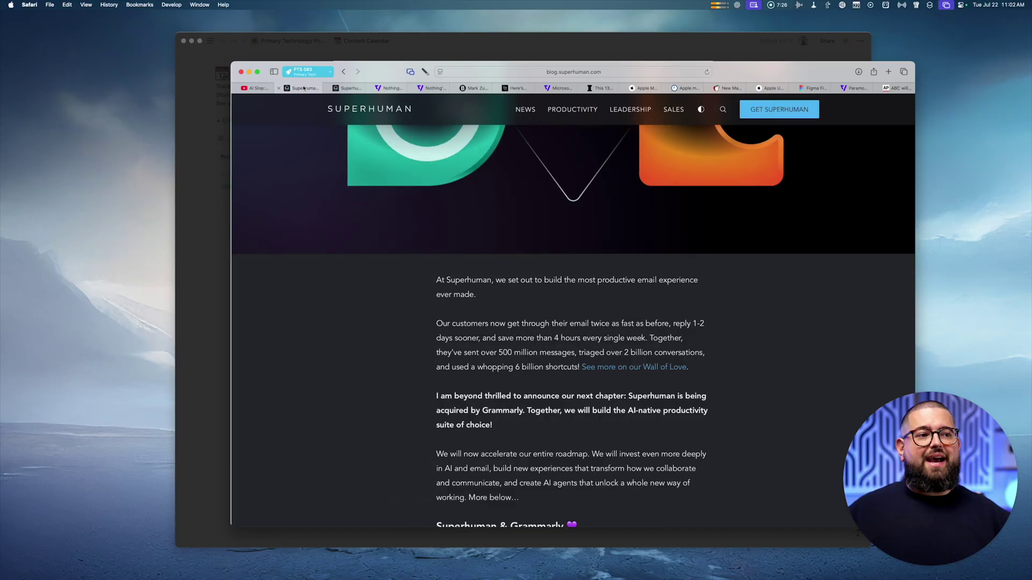
pyautogui.scroll(5, 699, 156)
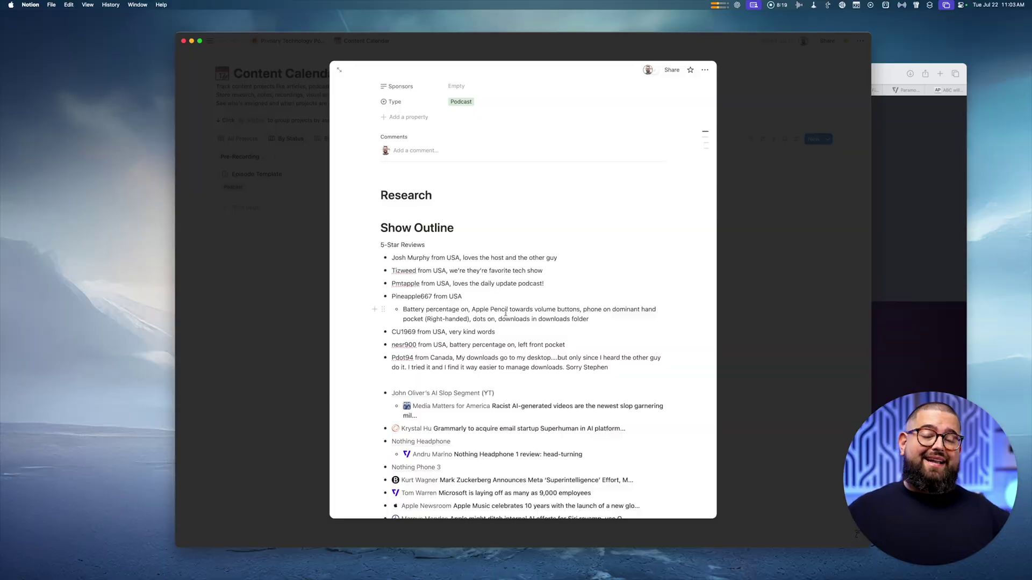
# Step: Bring the Safari window with the Superhuman article forward and nudge it slightly down-left
pyautogui.scroll(-5, 524, 314)
pyautogui.scroll(-1, 532, 309)
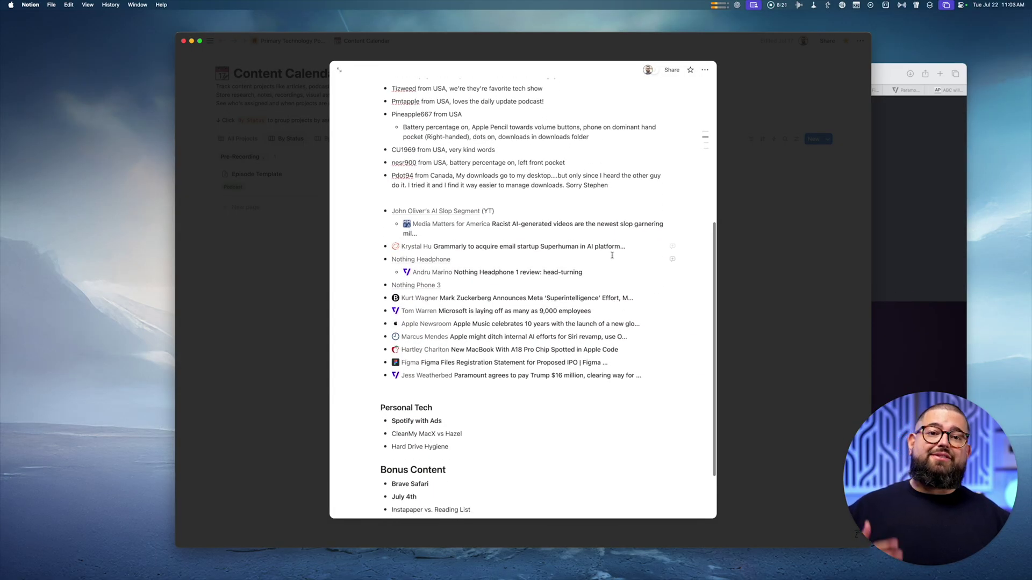
pyautogui.click(901, 162)
pyautogui.moveTo(806, 63); pyautogui.dragTo(793, 79)
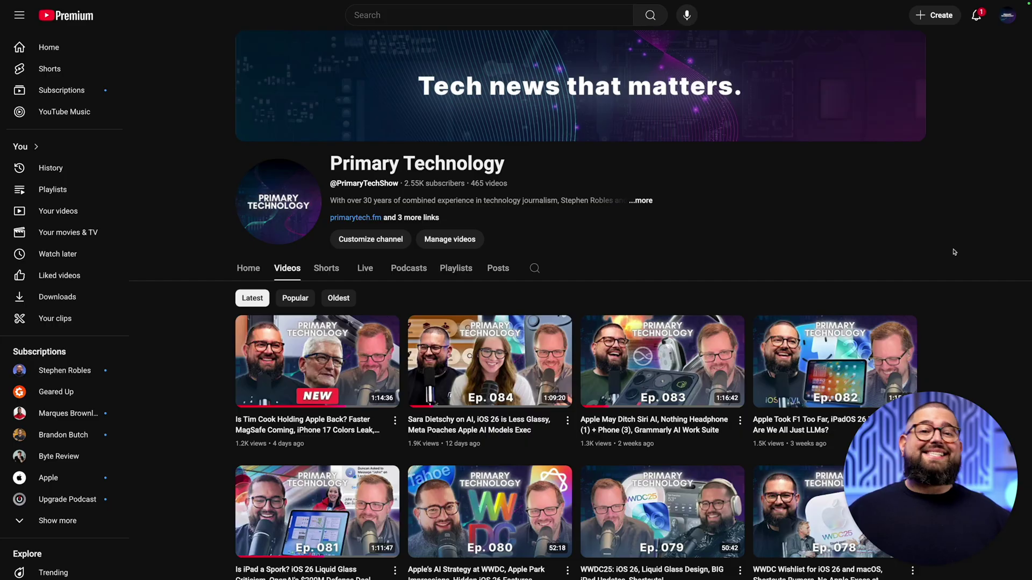
# Step: Scroll down the Primary Technology Videos tab to browse past episodes
pyautogui.scroll(-16, 952, 254)
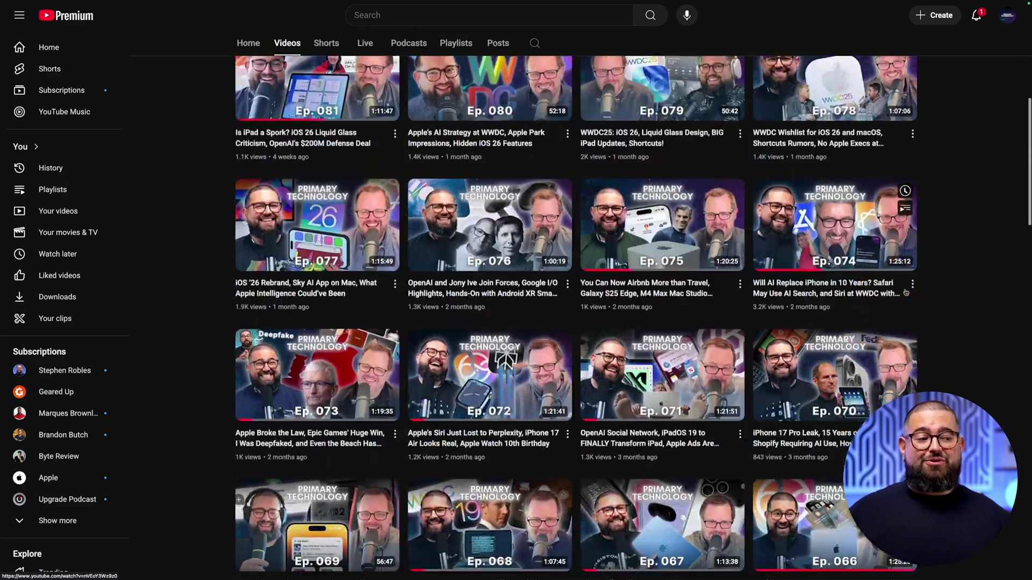
pyautogui.scroll(-4, 905, 295)
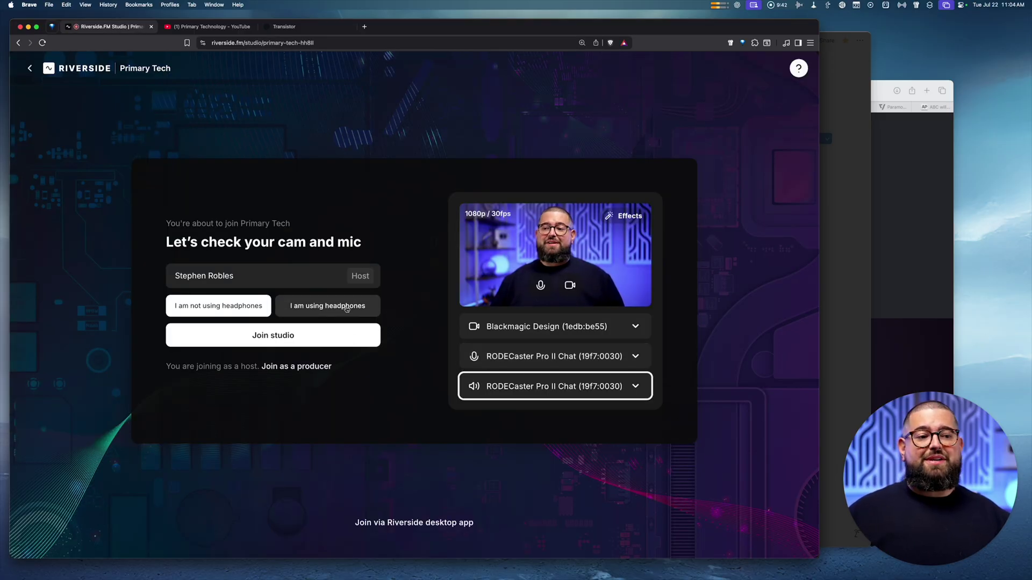
# Step: Join the Primary Tech studio as host with headphones selected and copy the guest invite link
pyautogui.click(346, 308)
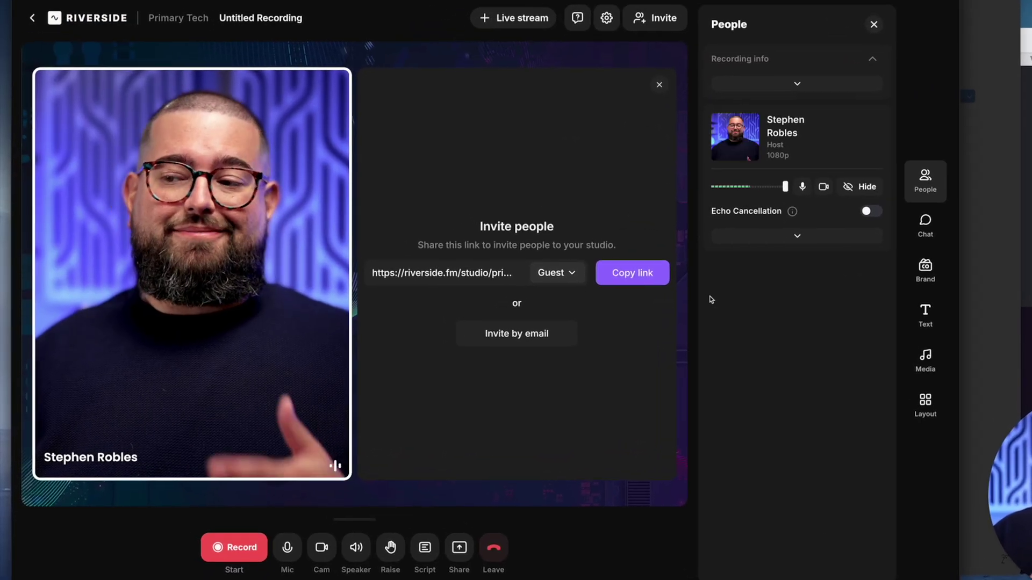
pyautogui.click(648, 280)
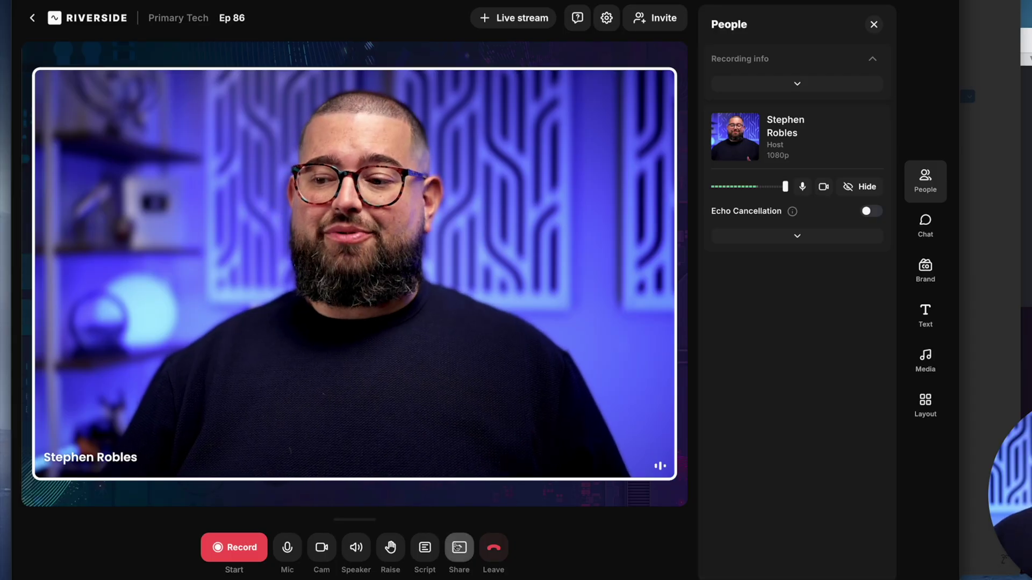
# Step: Share the PTS 083 window with the Superhuman article onto the studio stage beside the host
pyautogui.moveTo(461, 548)
pyautogui.click(449, 470)
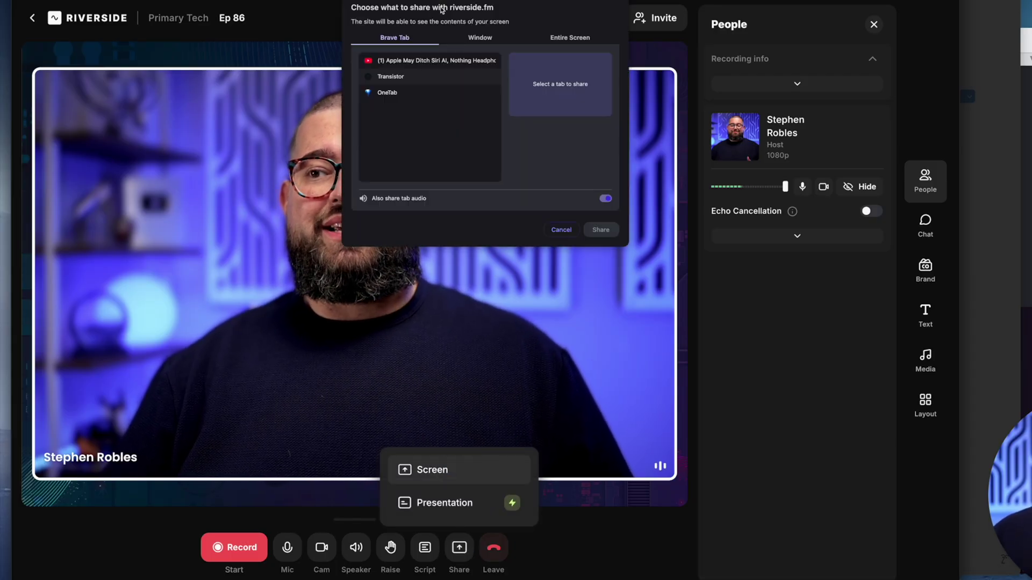
pyautogui.click(494, 35)
pyautogui.click(568, 84)
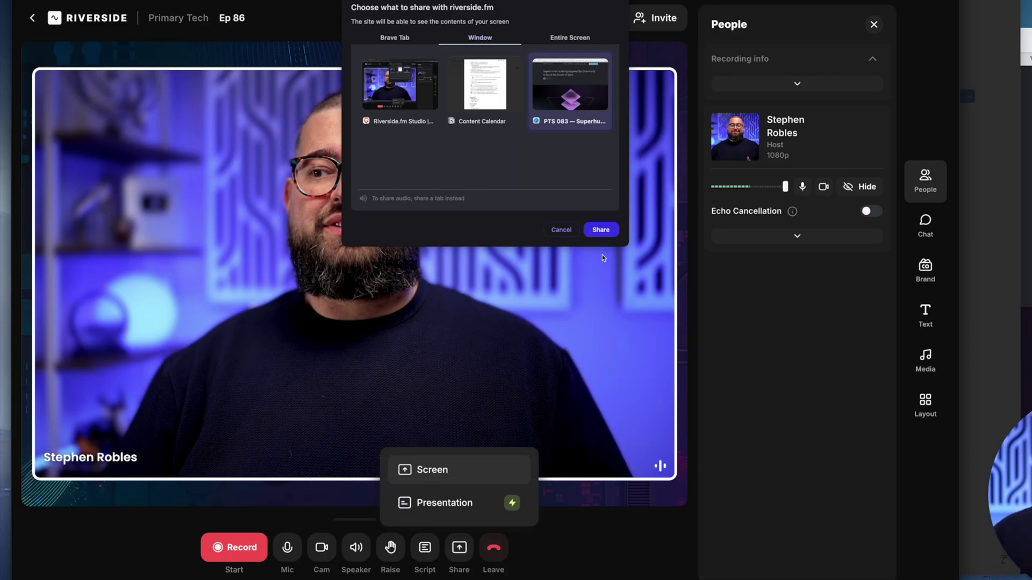
pyautogui.click(600, 226)
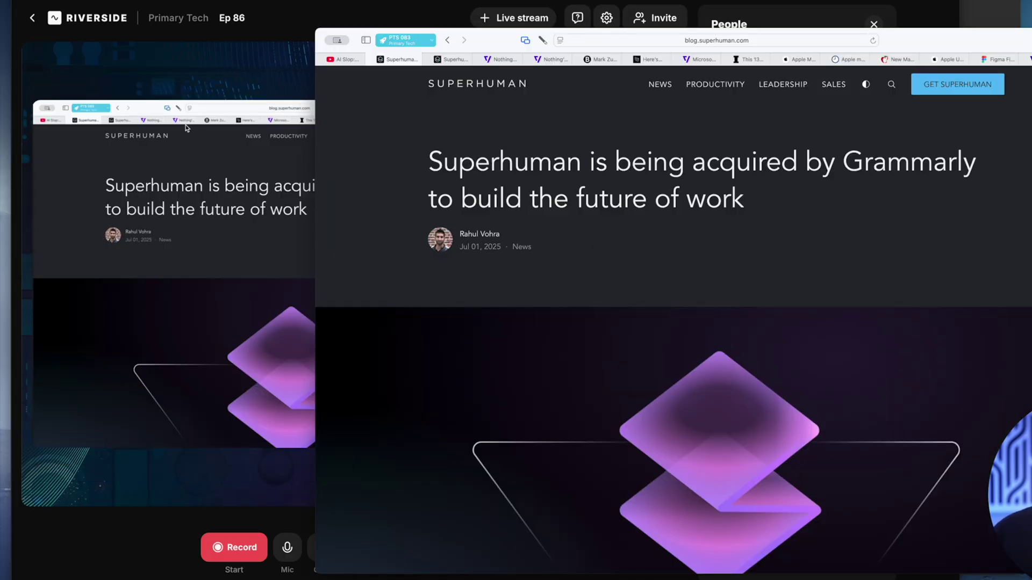
pyautogui.click(186, 128)
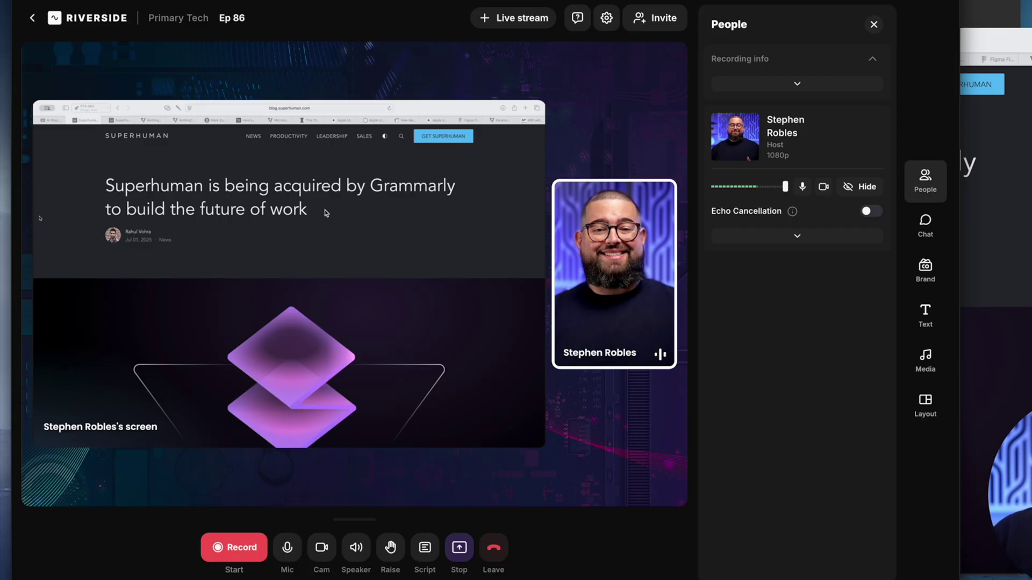
pyautogui.moveTo(596, 314)
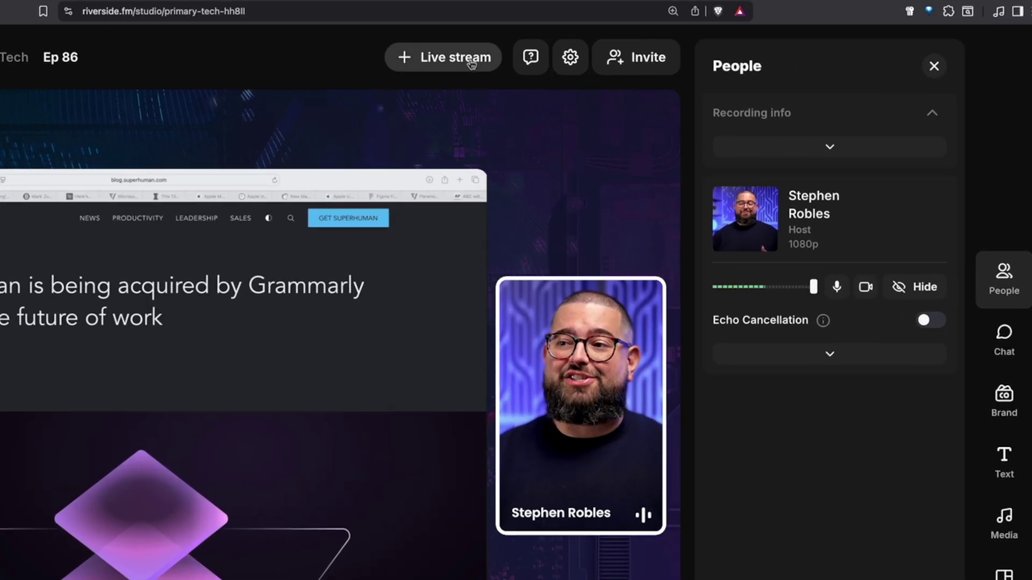
# Step: Look over the YouTube and Twitch live stream destinations, then close the panel
pyautogui.click(471, 64)
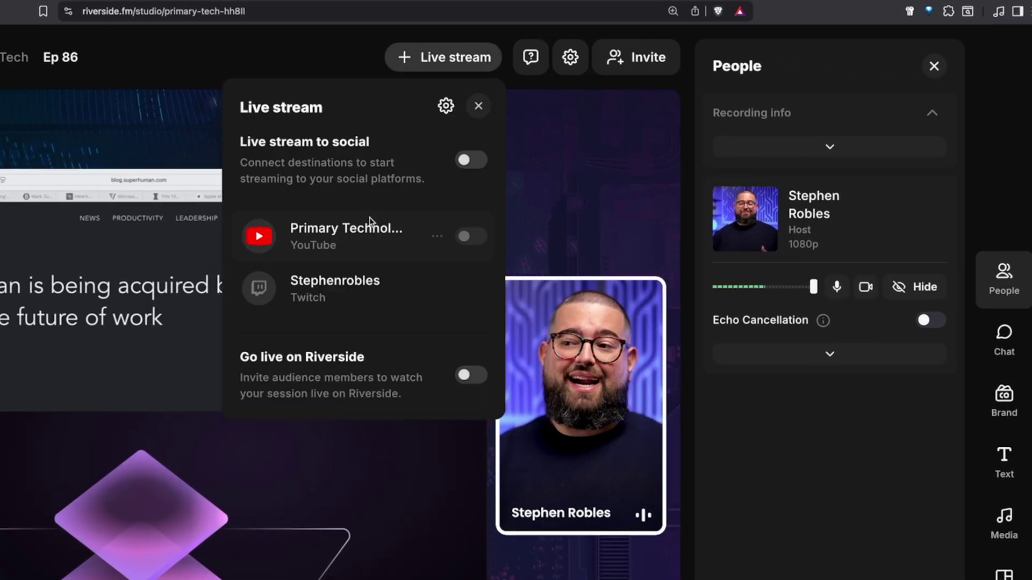
pyautogui.click(556, 203)
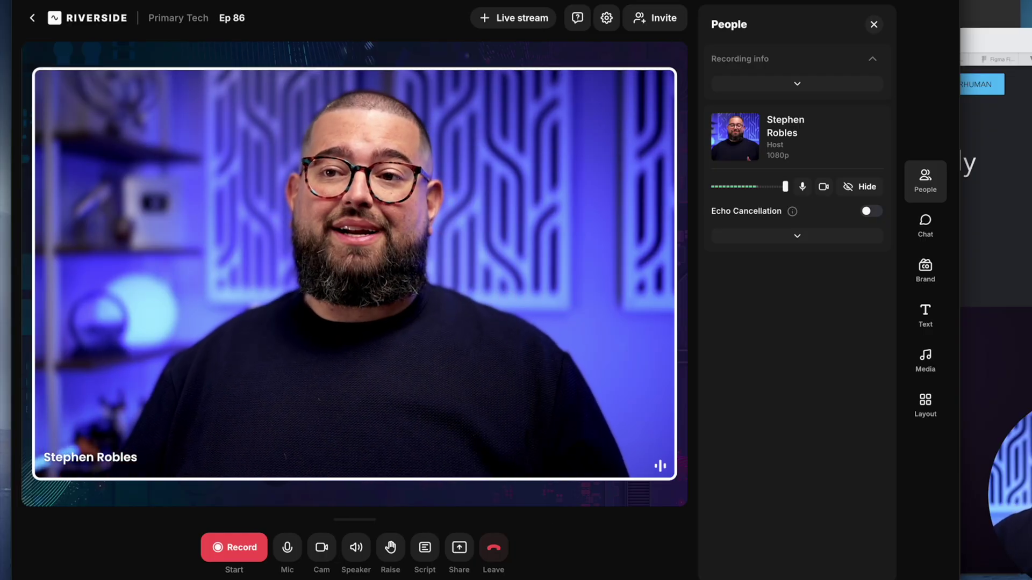
# Step: Leave the studio for the dashboard and open the PTS 083 project
pyautogui.click(33, 18)
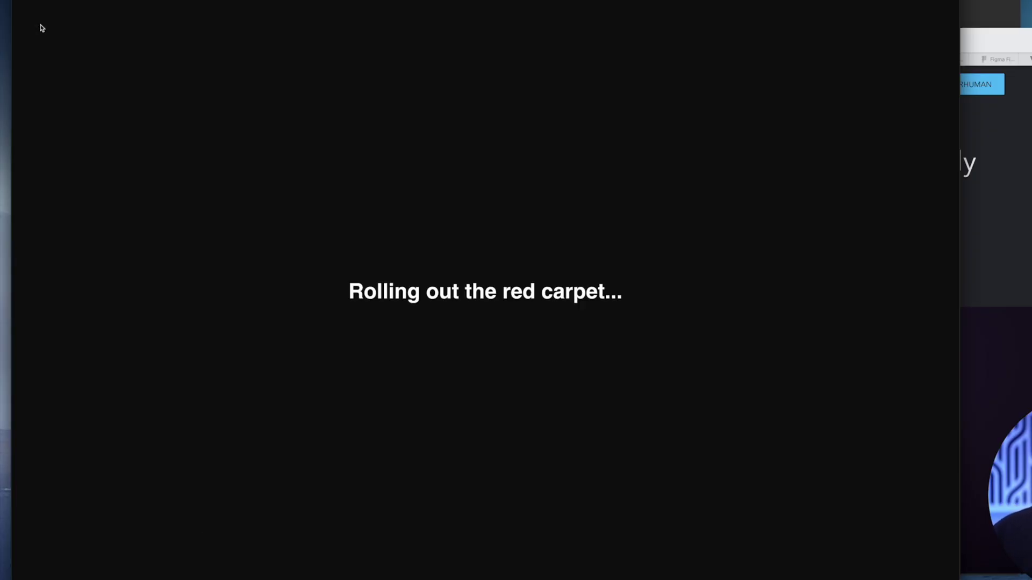
pyautogui.scroll(6, 690, 437)
pyautogui.scroll(3, 690, 436)
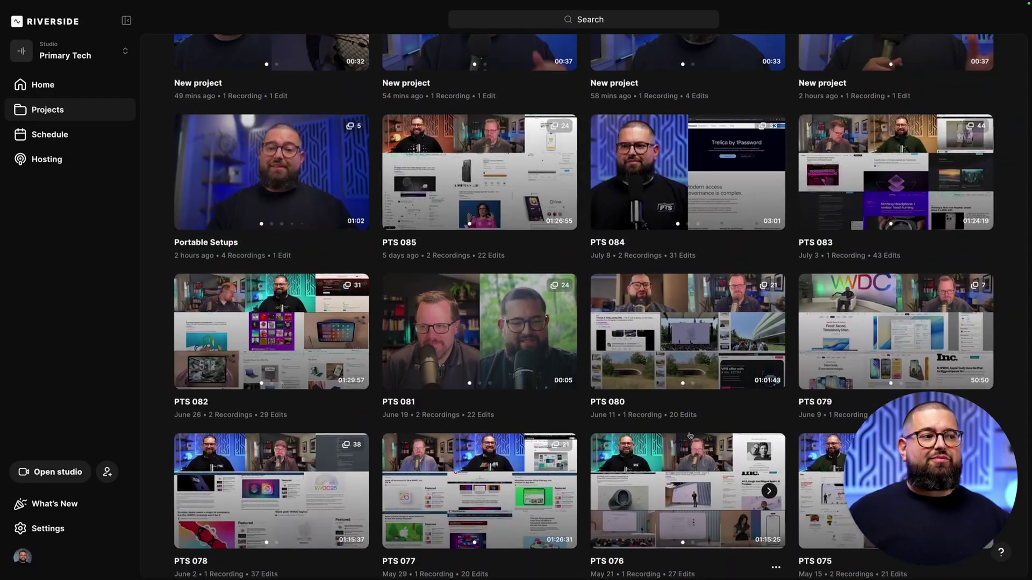
pyautogui.click(910, 180)
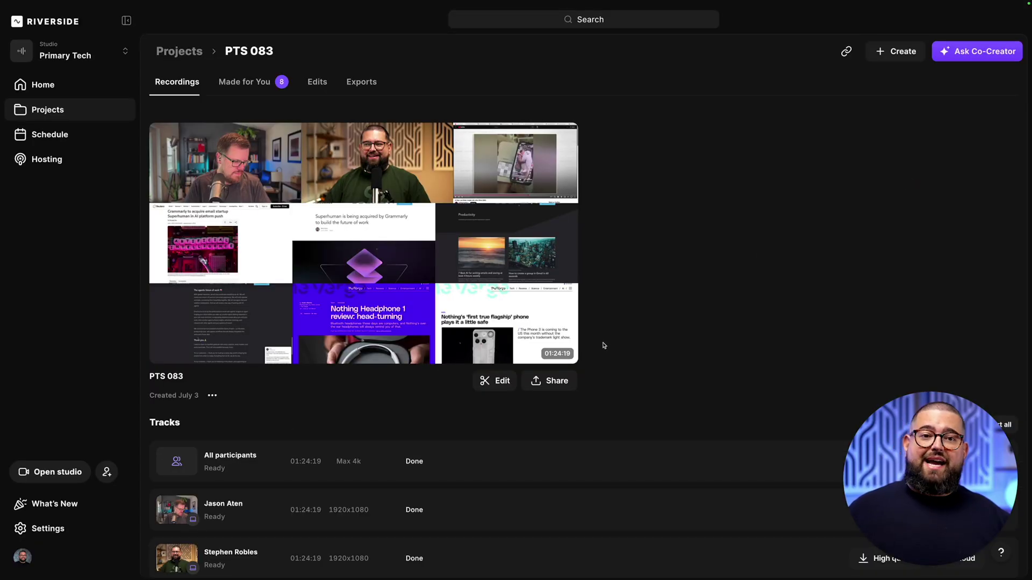
# Step: Review the recorded tracks and the co-host track's high-quality download formats
pyautogui.scroll(-5, 639, 370)
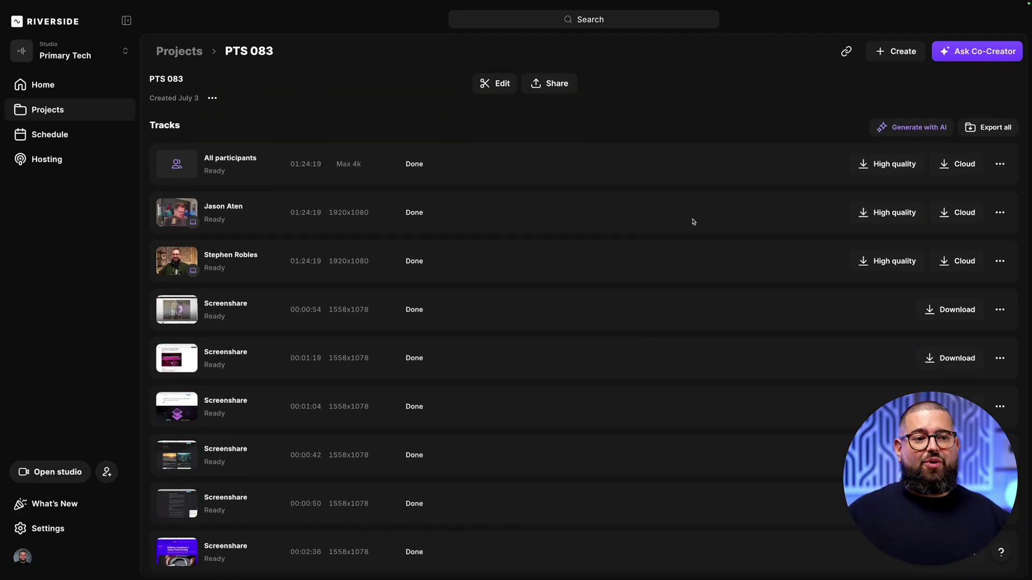
pyautogui.click(875, 208)
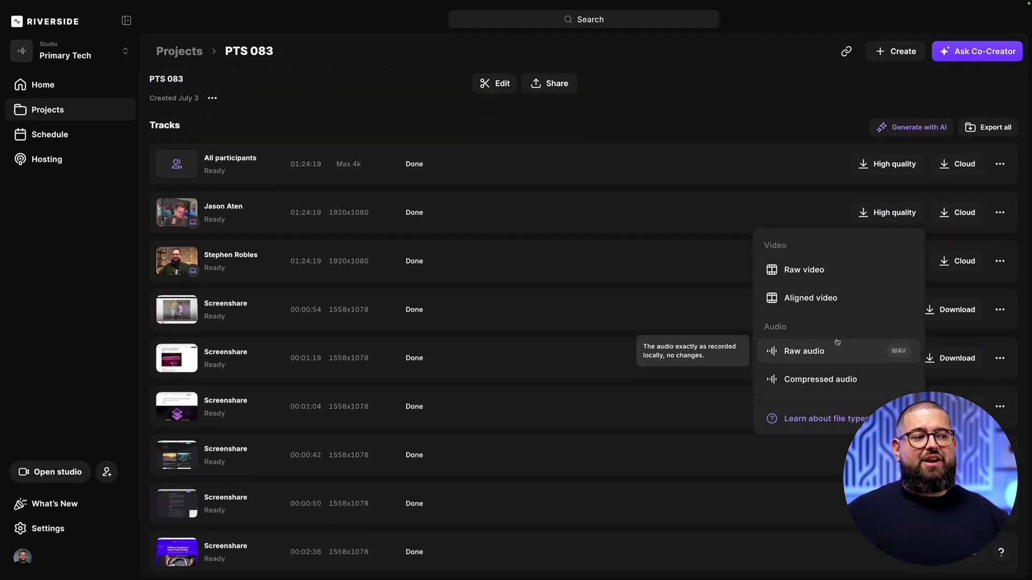
pyautogui.click(662, 283)
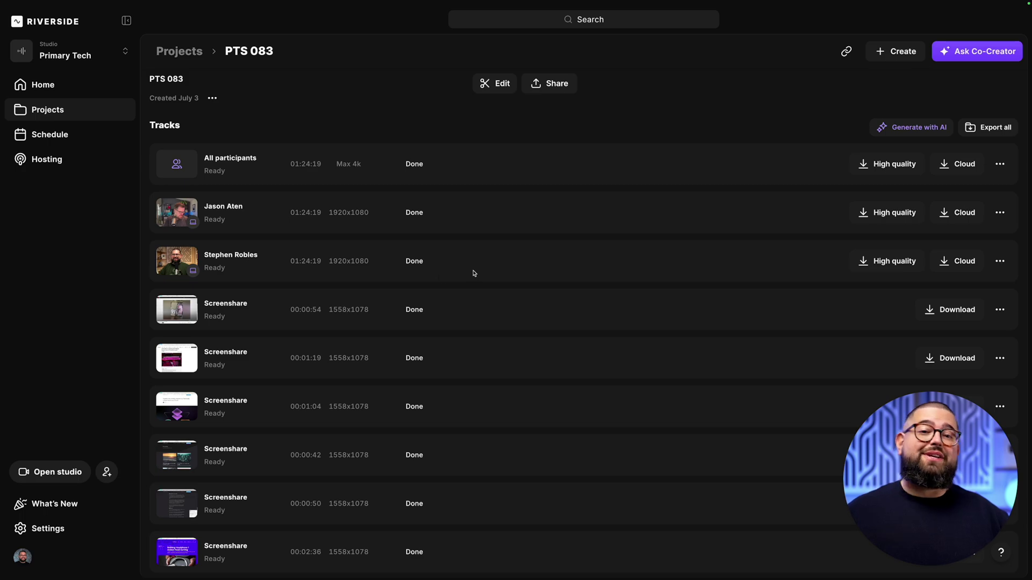
pyautogui.scroll(-6, 462, 275)
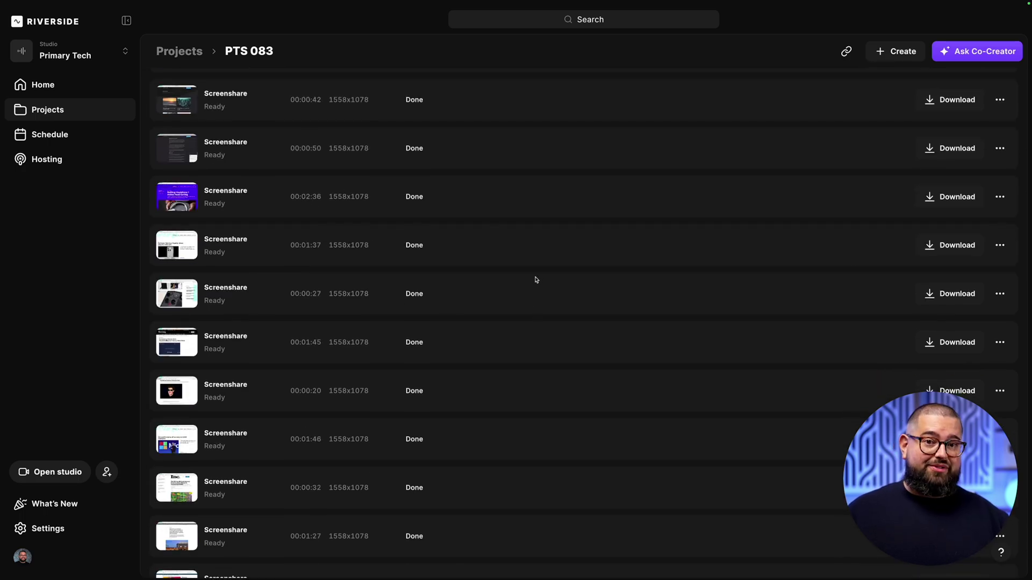
pyautogui.scroll(10, 535, 279)
# Step: View the Made for You episode and show notes, then create a new edit of PTS 083
pyautogui.click(246, 87)
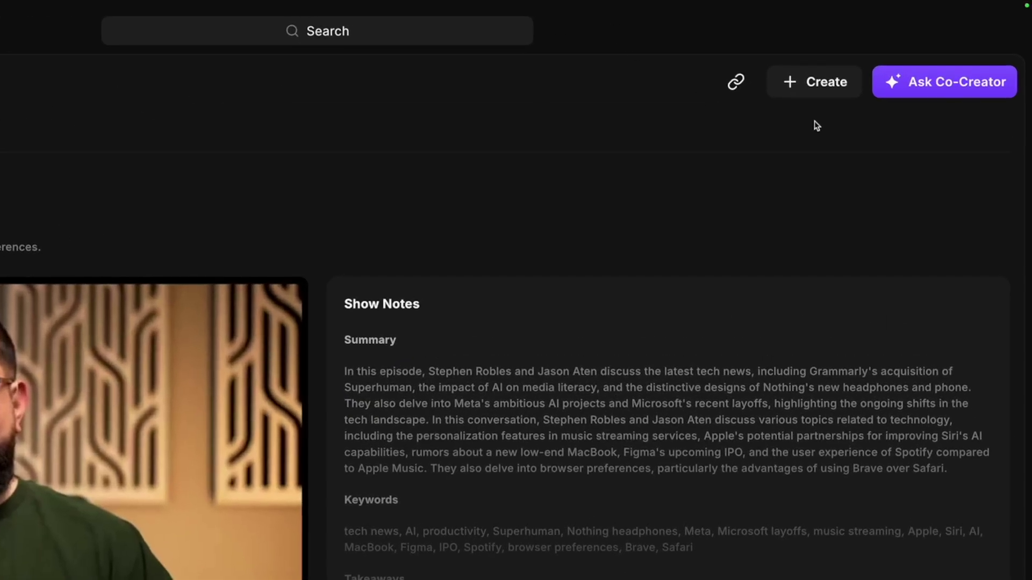
pyautogui.click(819, 89)
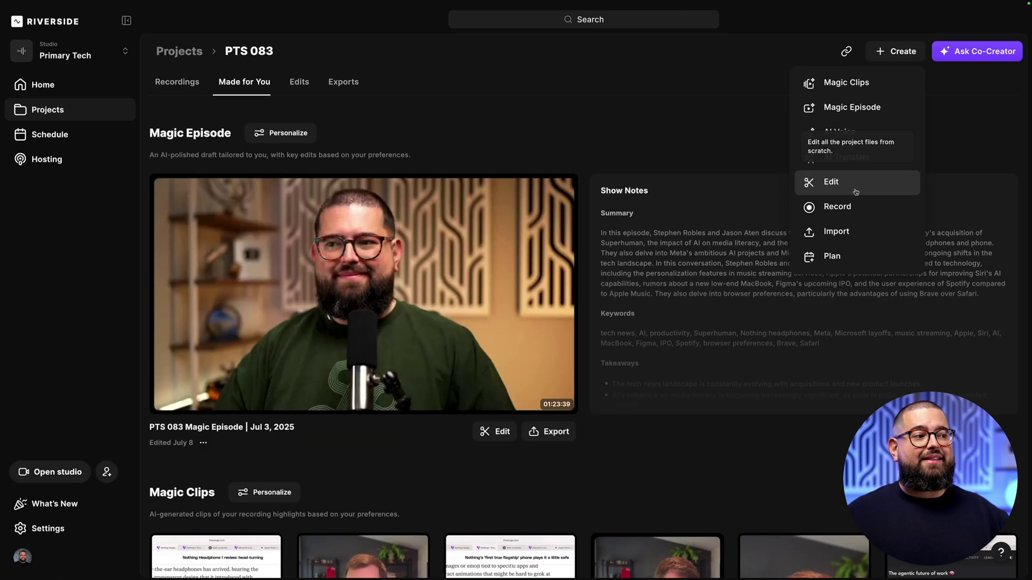
pyautogui.click(747, 293)
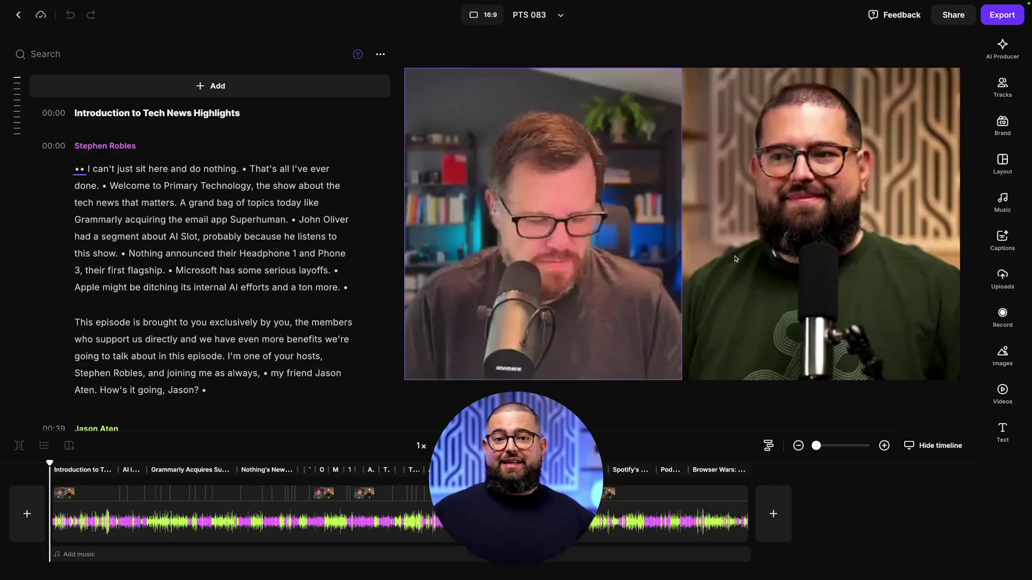
# Step: In AI Producer, cut pauses at Fast pace and remove the 359 filler words
pyautogui.click(1001, 49)
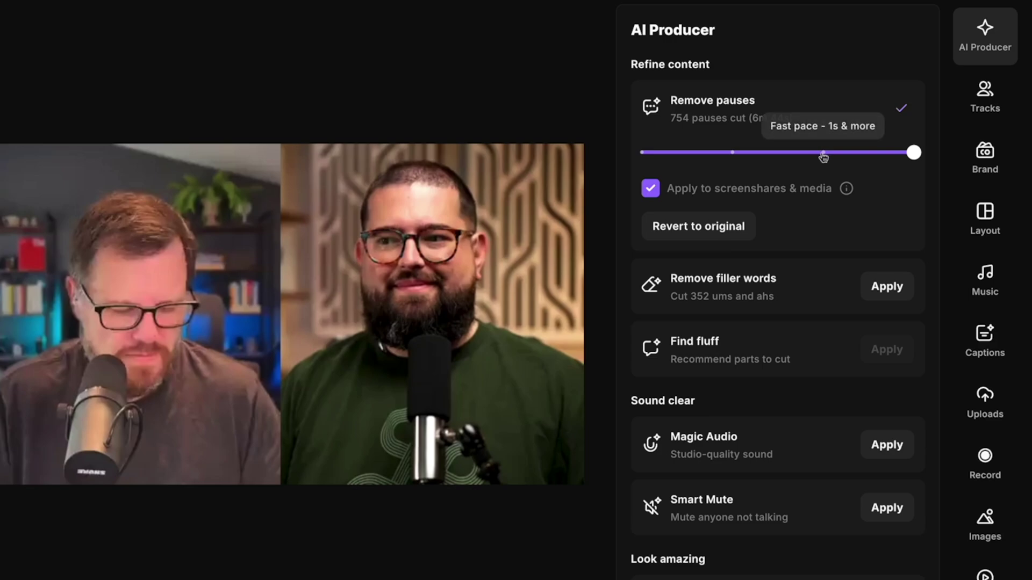
pyautogui.click(822, 153)
pyautogui.moveTo(823, 155)
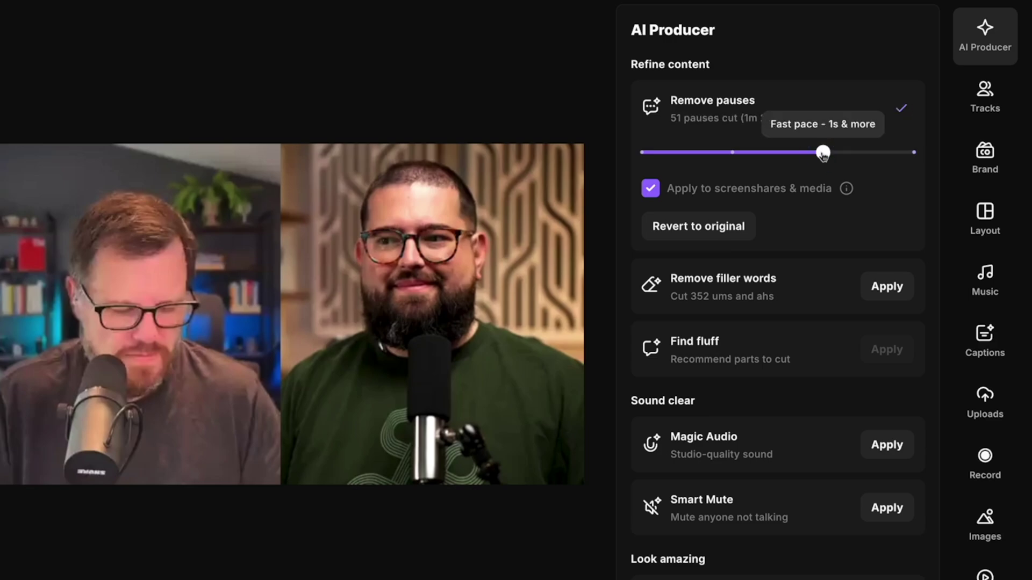
pyautogui.moveTo(913, 160)
pyautogui.click(887, 288)
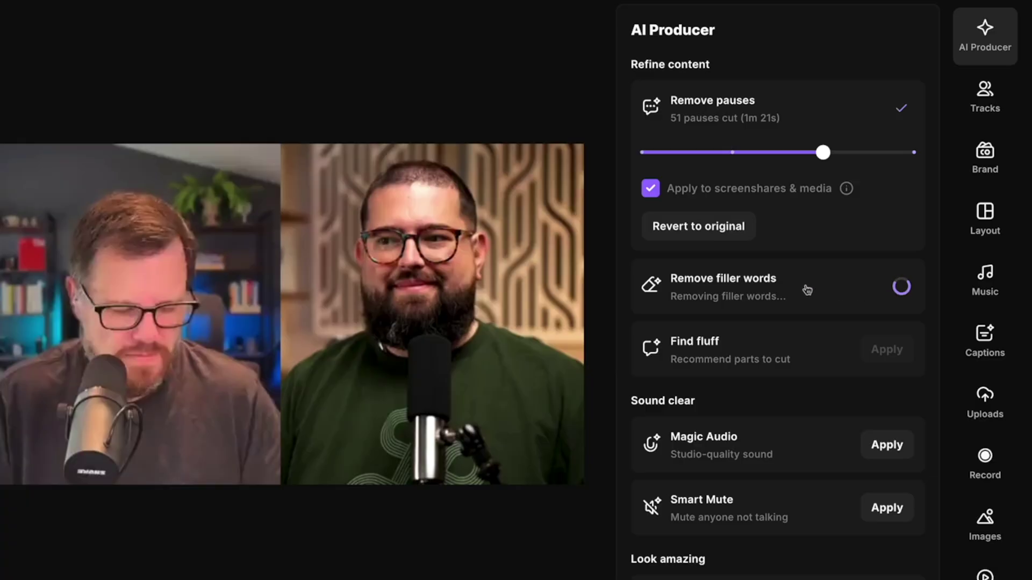
pyautogui.scroll(-1, 742, 437)
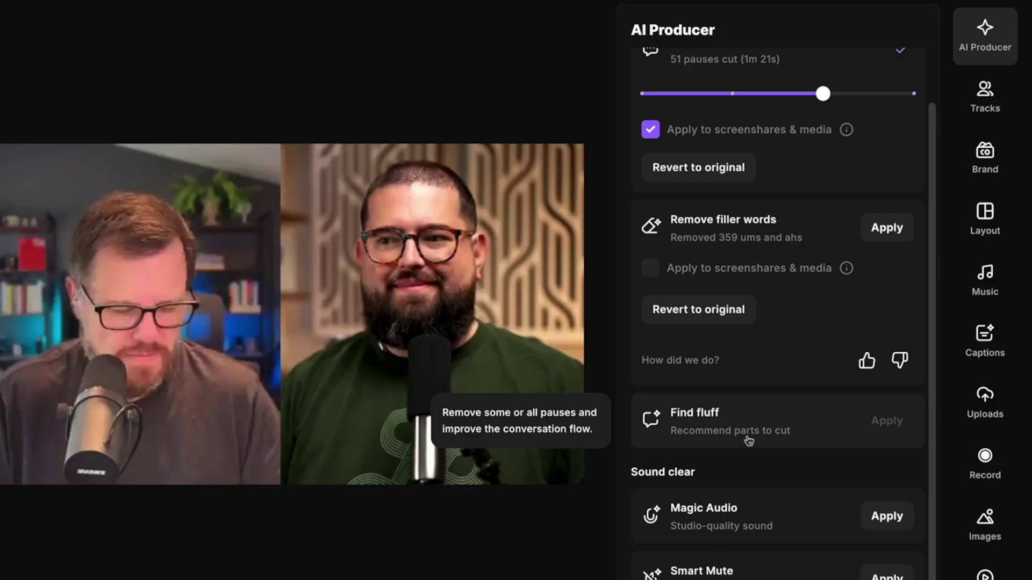
# Step: Apply Smart layouts in AI Producer so the camera follows the active speaker
pyautogui.click(800, 527)
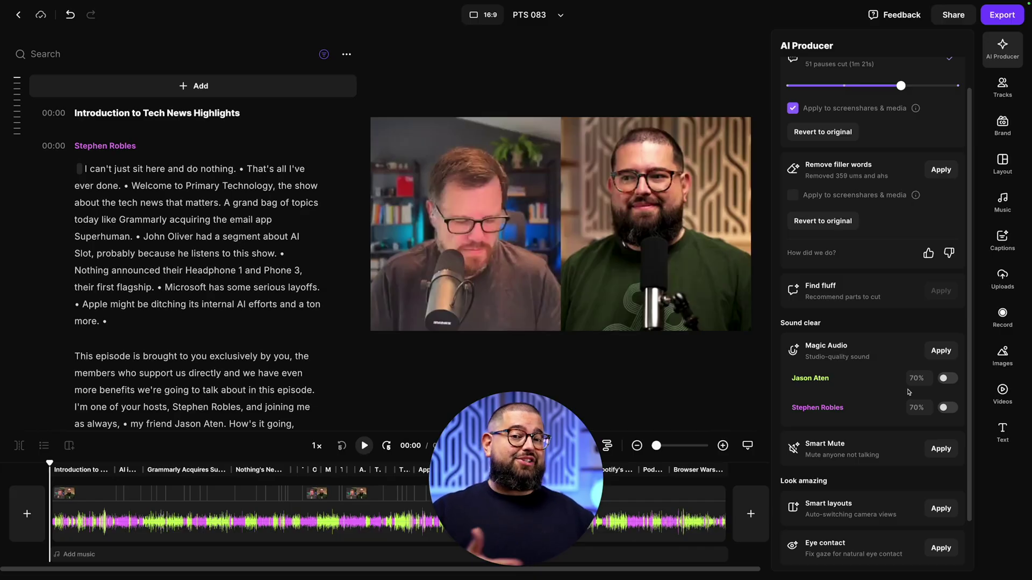
pyautogui.scroll(-1, 932, 393)
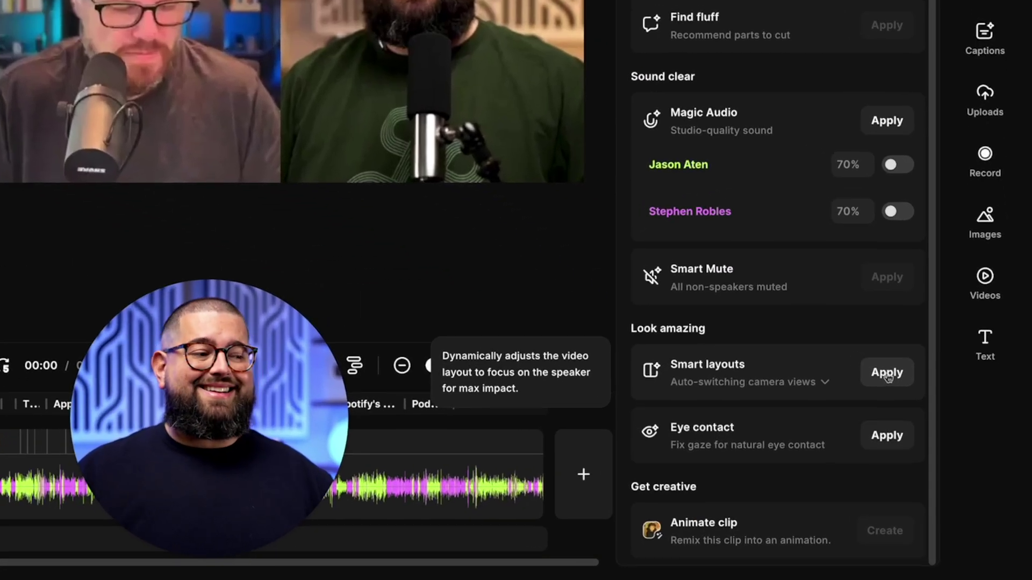
pyautogui.click(886, 374)
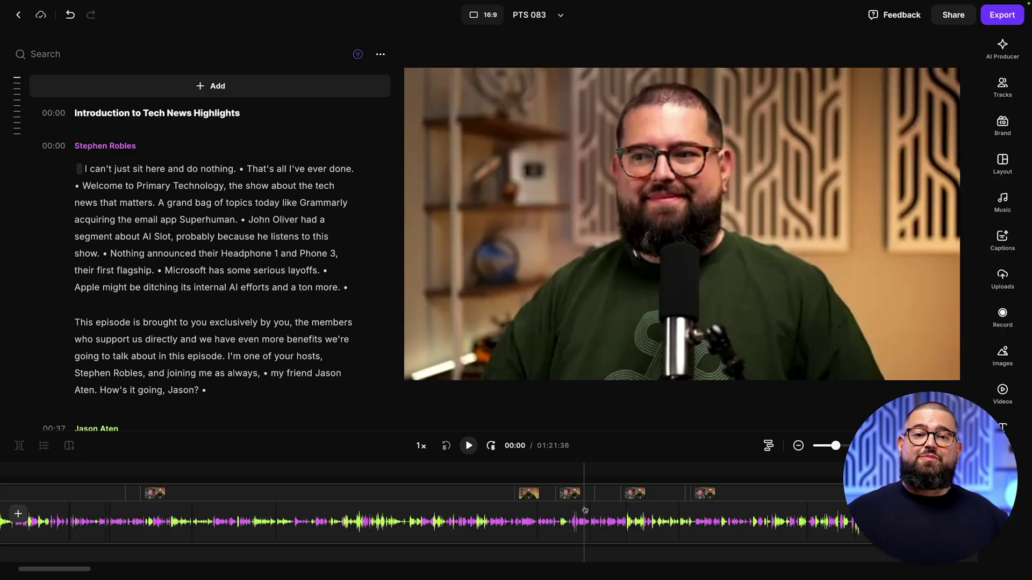
# Step: Play from about 04:52, jump to 05:05, and expand the speaker tracks
pyautogui.click(584, 509)
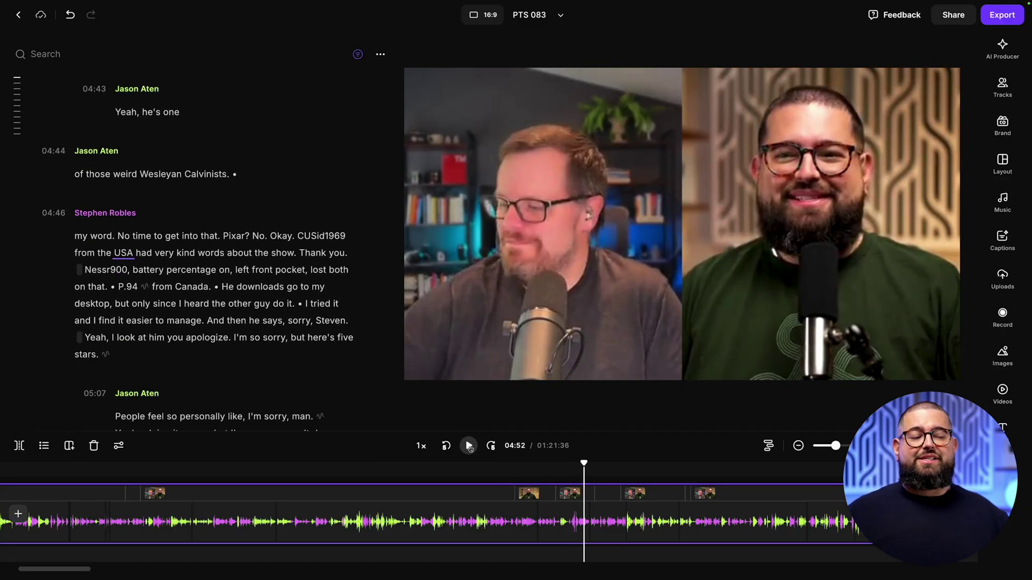
pyautogui.press('space')
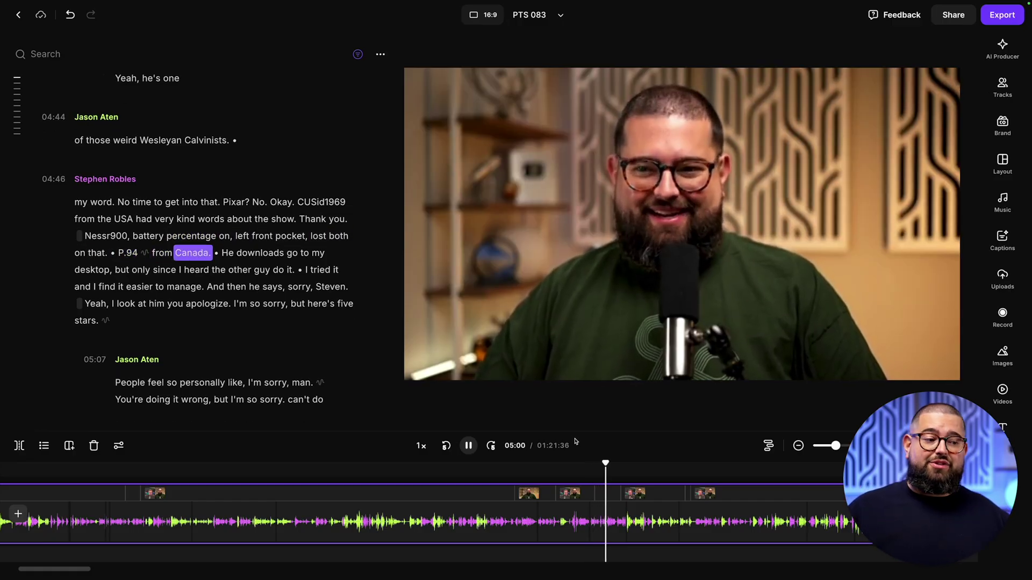
pyautogui.click(616, 514)
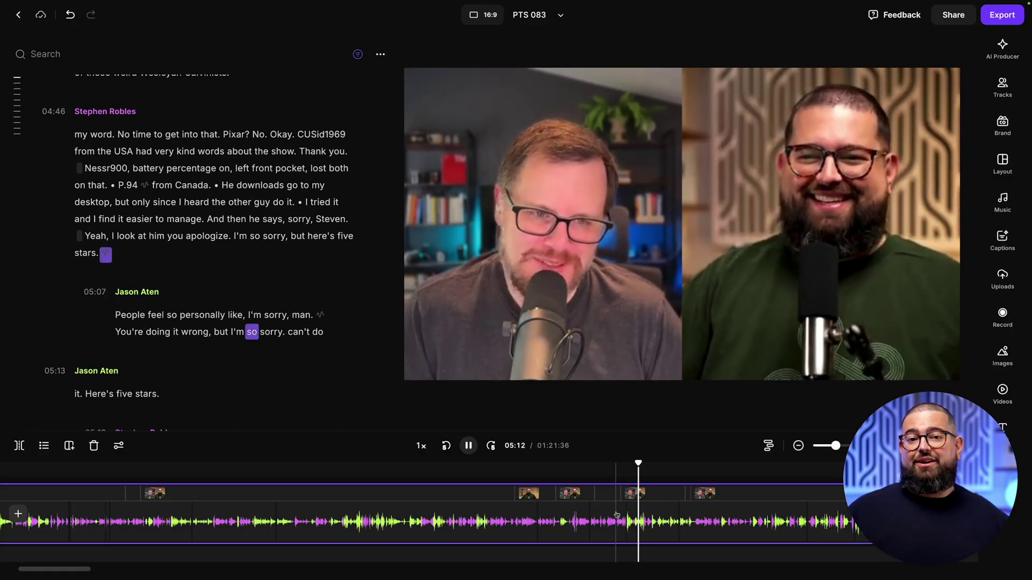
pyautogui.click(768, 446)
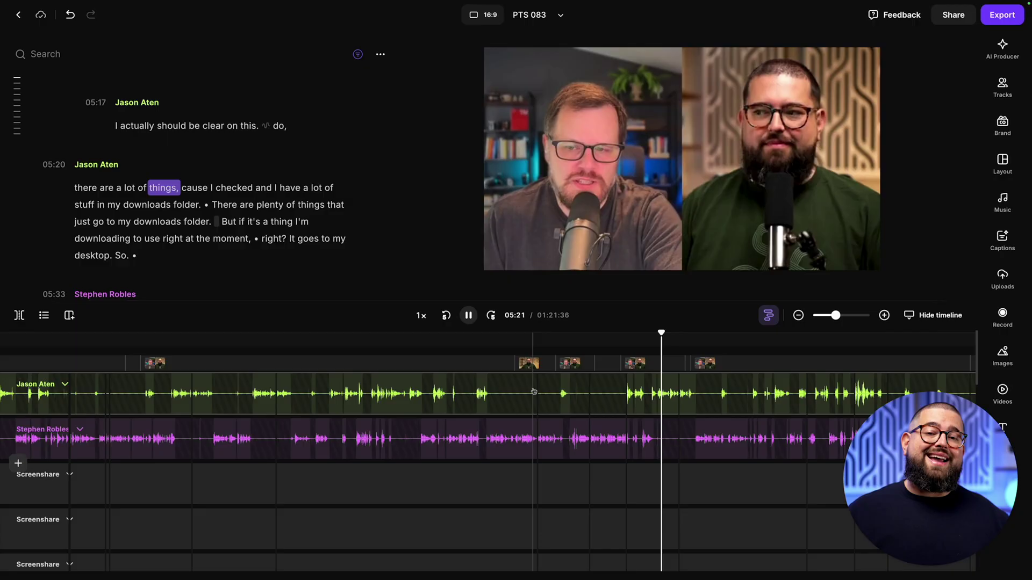
pyautogui.click(885, 315)
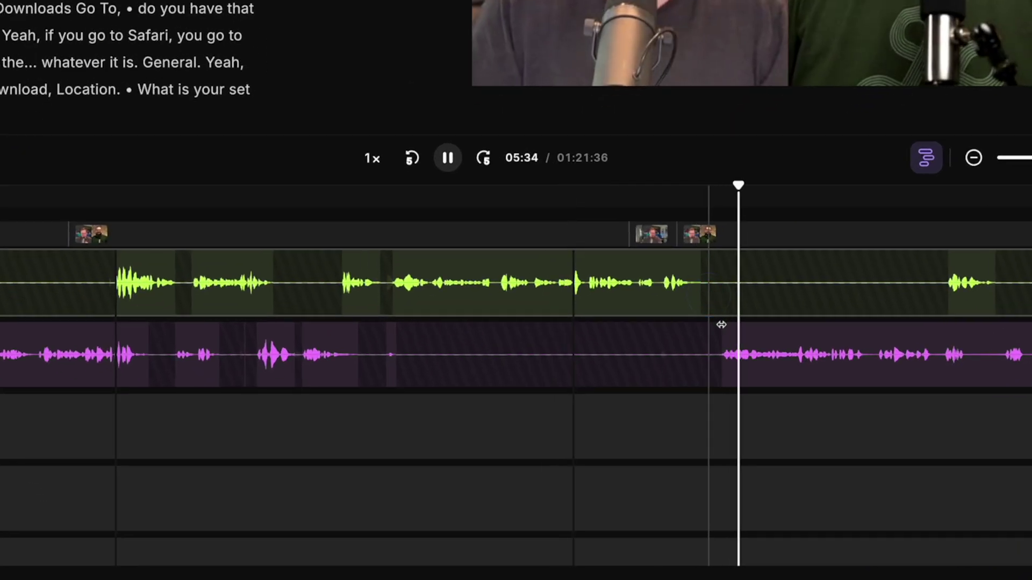
# Step: Drag the purple speaker clip's edge left to about 05:33
pyautogui.click(732, 369)
pyautogui.moveTo(732, 369); pyautogui.dragTo(695, 358)
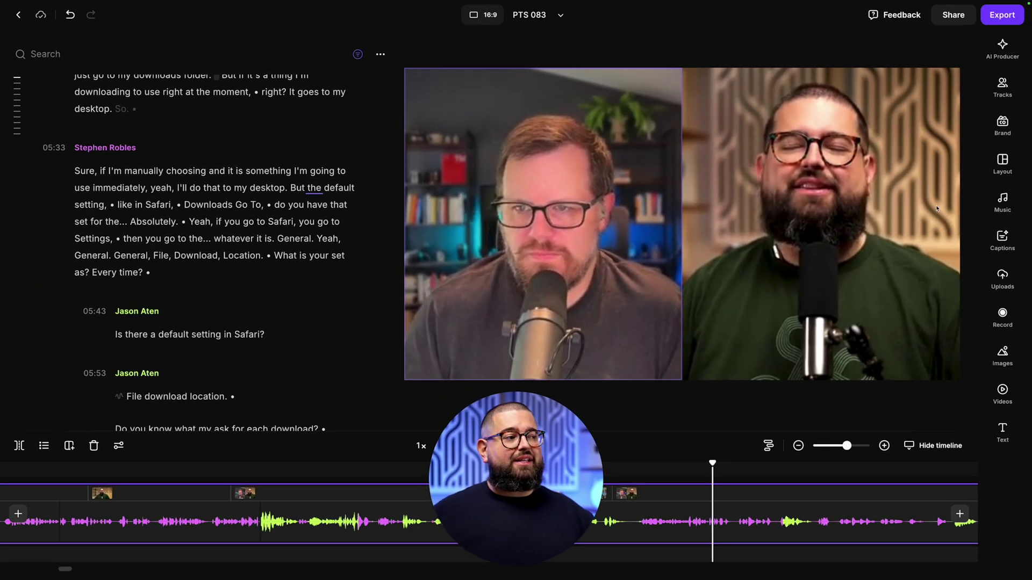
# Step: Review the Brand caption styles and switch the video to vertical 9:16
pyautogui.click(998, 129)
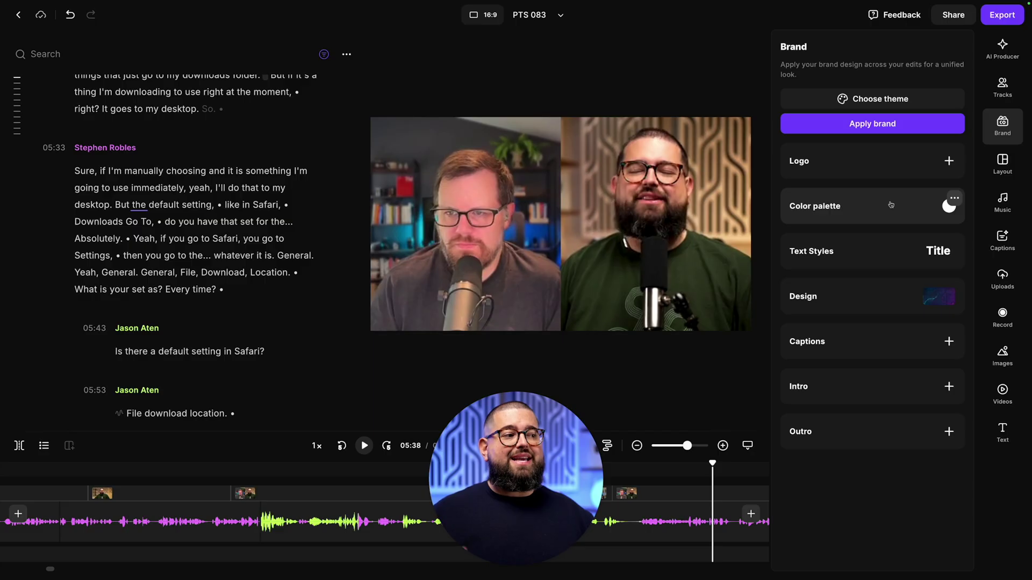
pyautogui.click(903, 339)
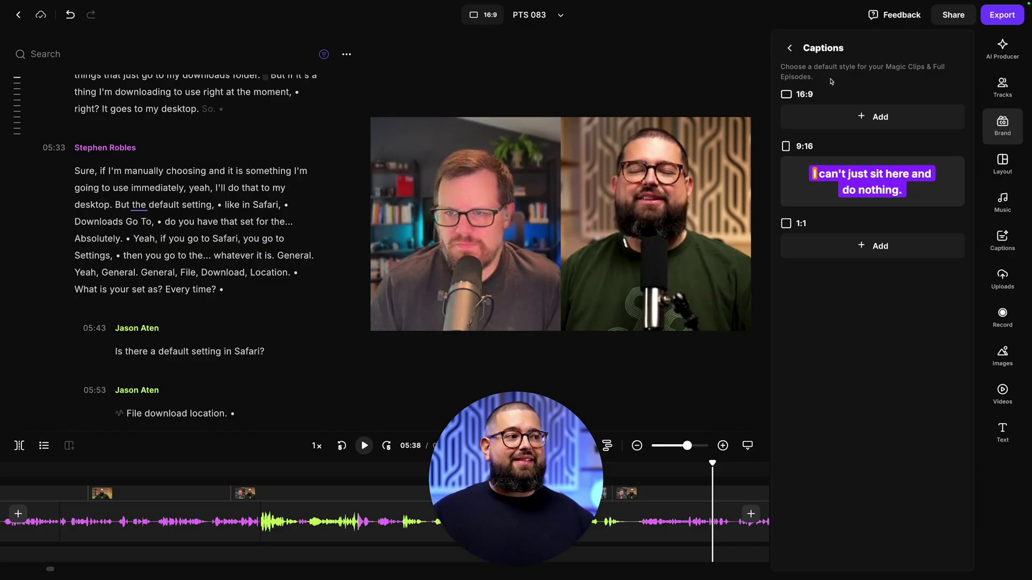
pyautogui.click(789, 49)
pyautogui.click(483, 15)
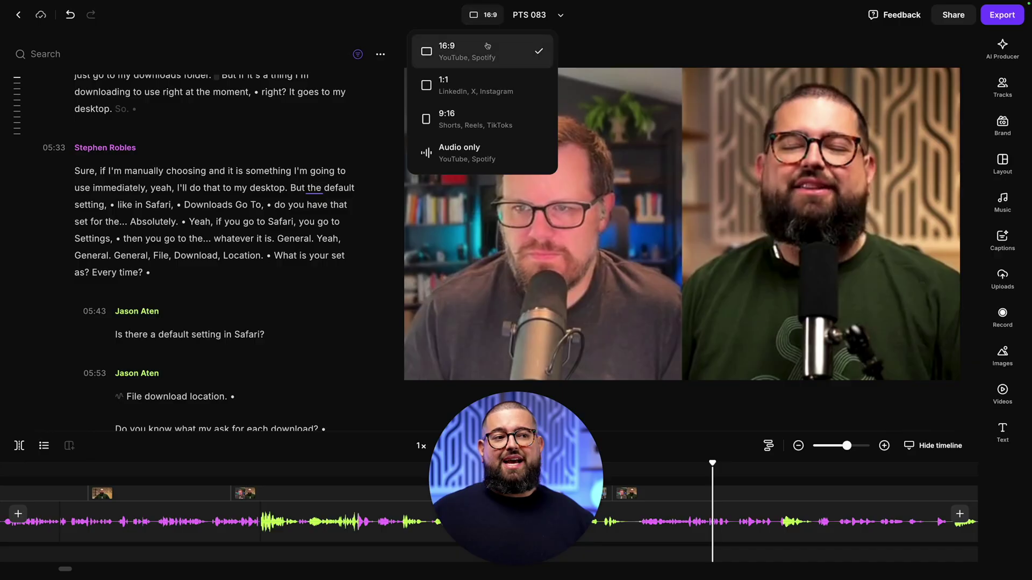
pyautogui.click(482, 116)
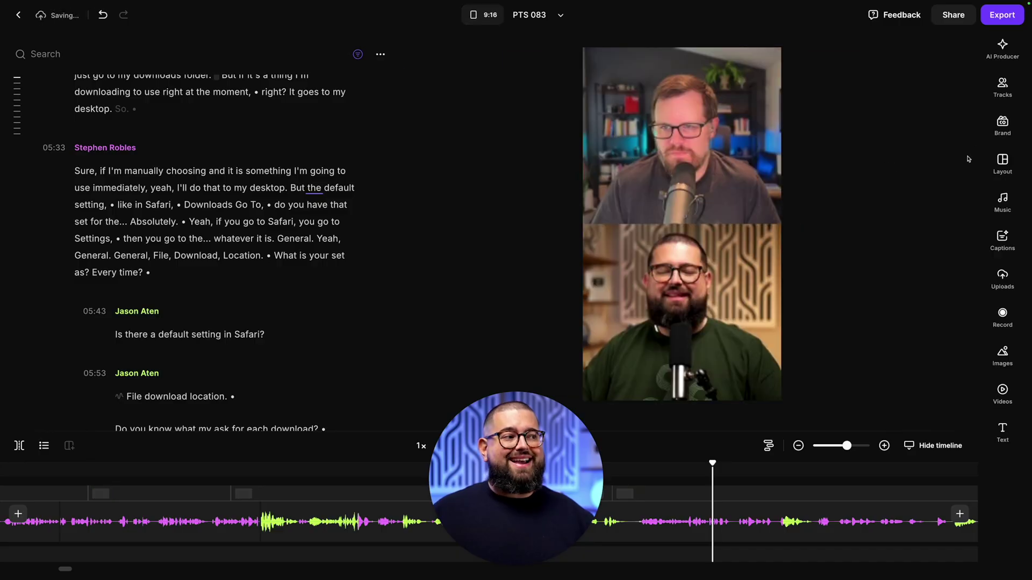
# Step: Apply the brand style, browse the Intro options, and return to 16:9 landscape
pyautogui.click(1003, 127)
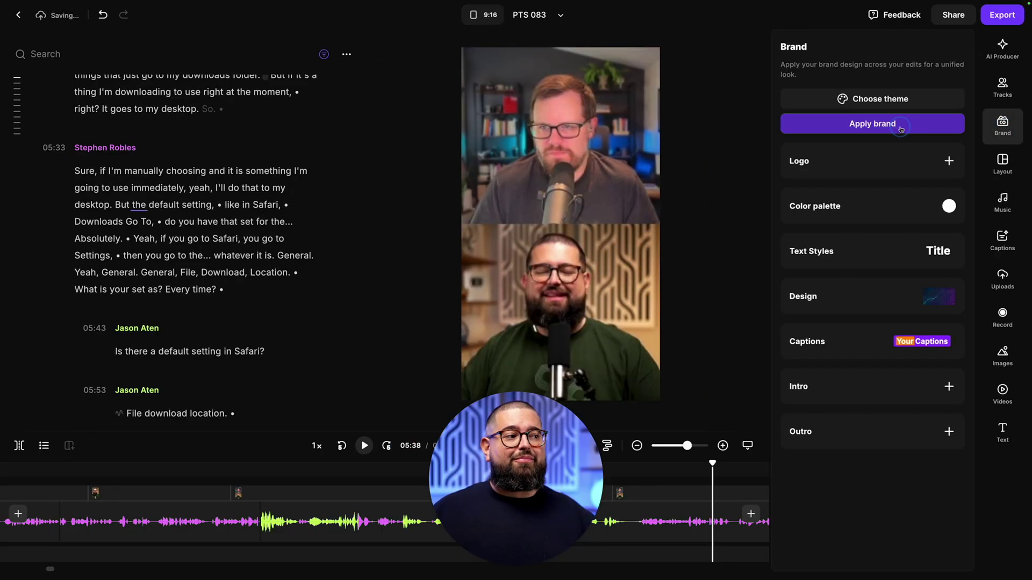
pyautogui.click(901, 129)
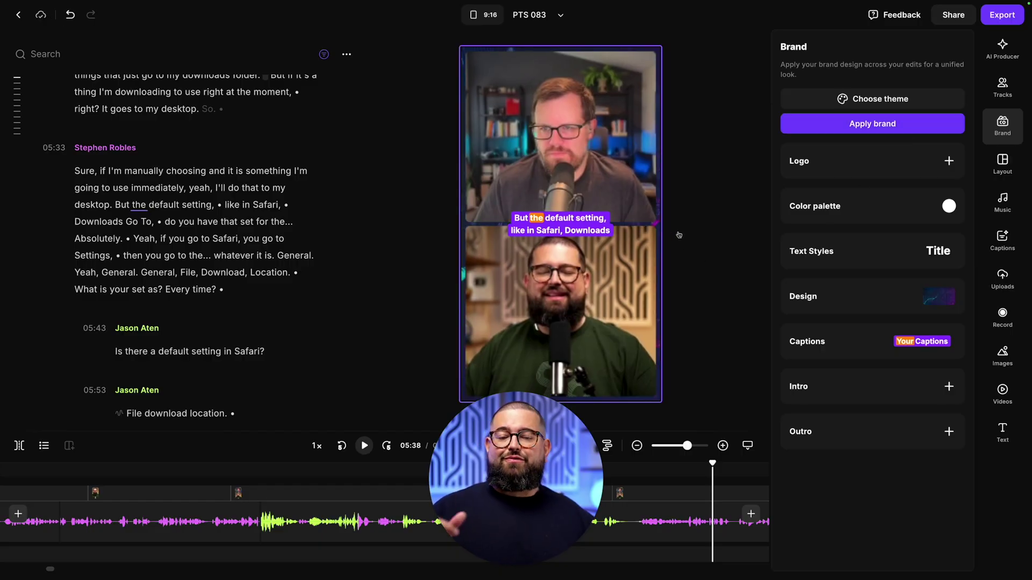
pyautogui.click(914, 390)
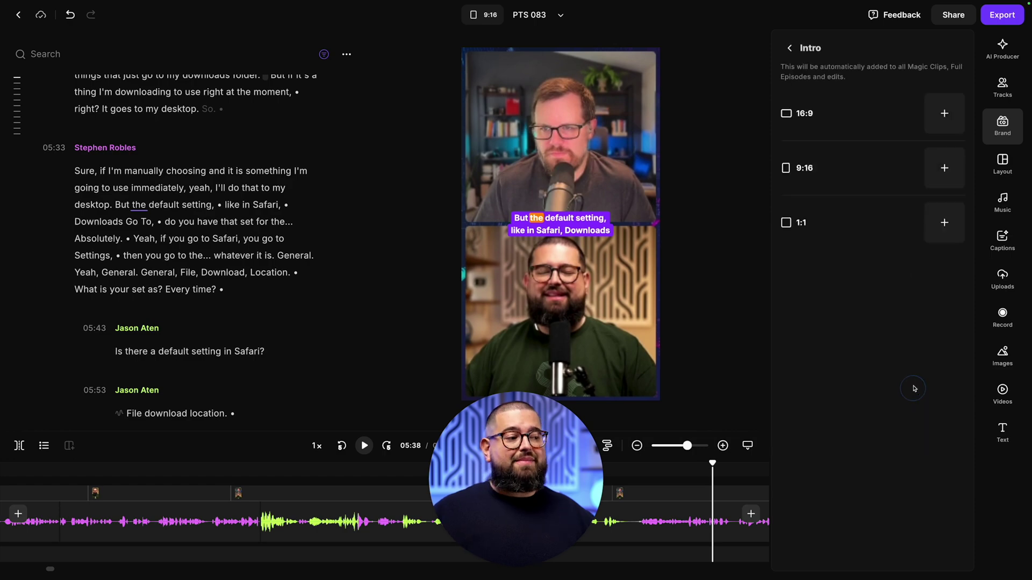
pyautogui.click(792, 54)
pyautogui.click(919, 388)
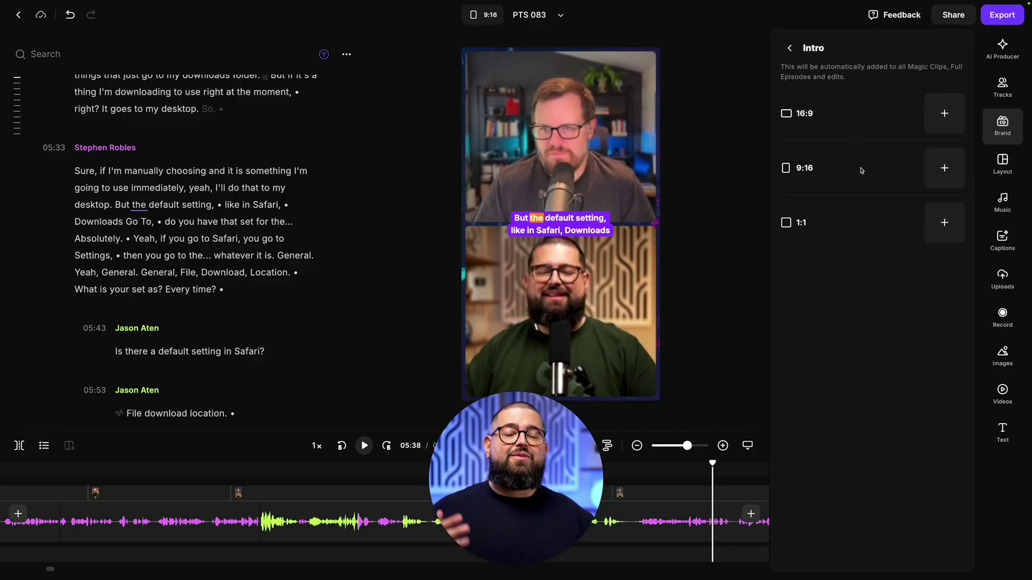
pyautogui.click(790, 49)
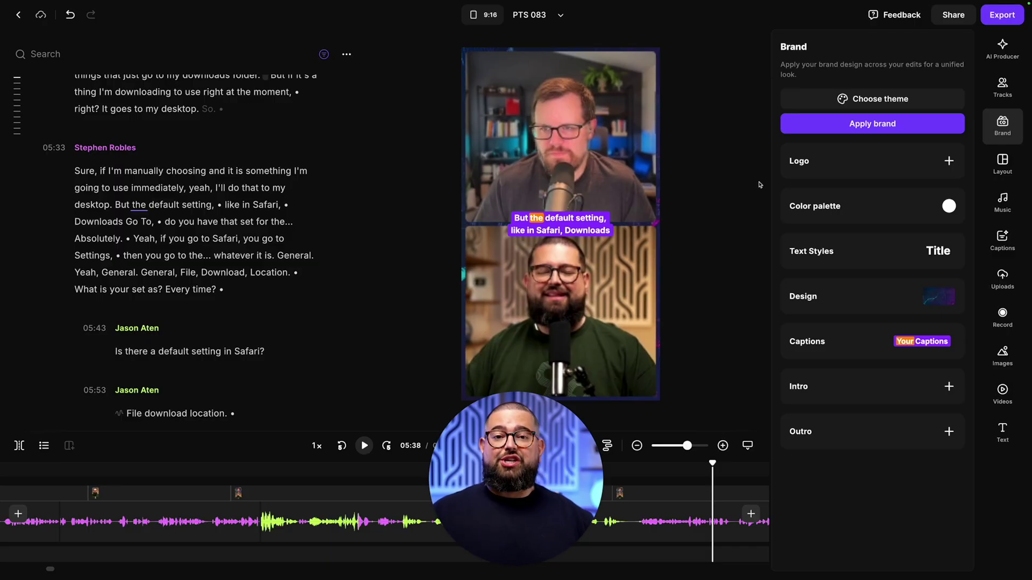
pyautogui.click(484, 14)
pyautogui.click(486, 63)
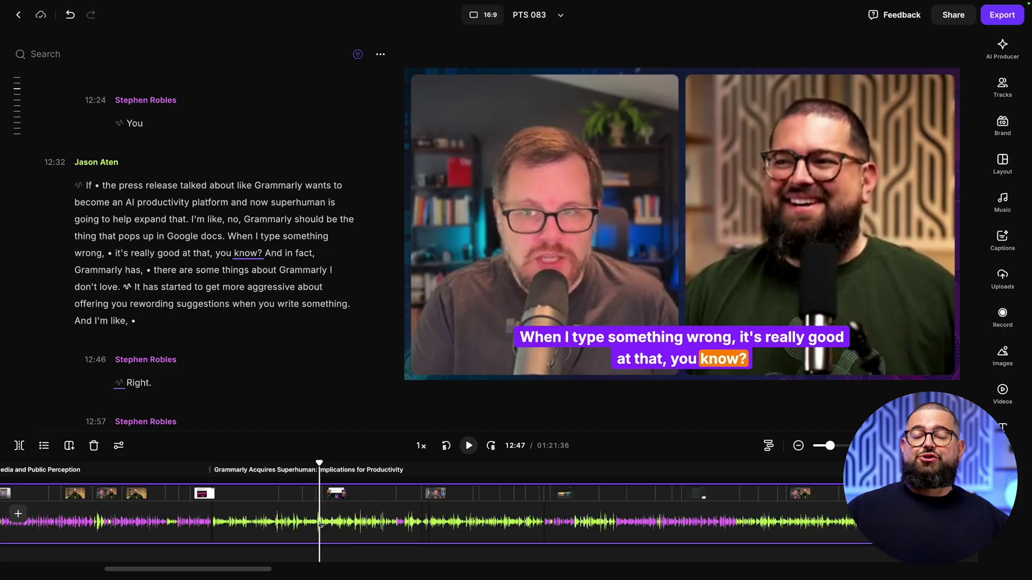
# Step: At 13:26, use a full-frame layout with the screen share filling the main frame
pyautogui.click(364, 520)
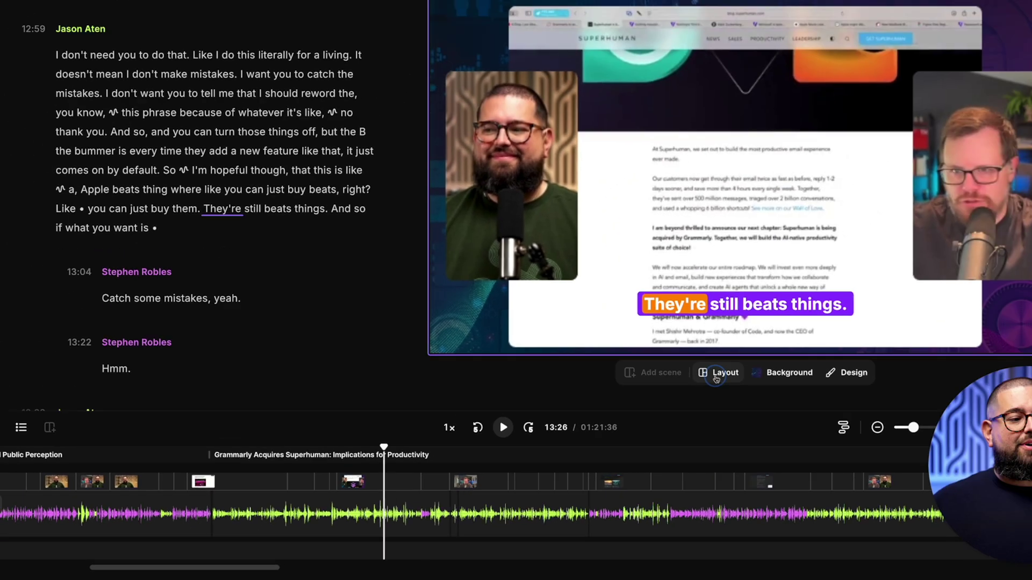
pyautogui.click(932, 289)
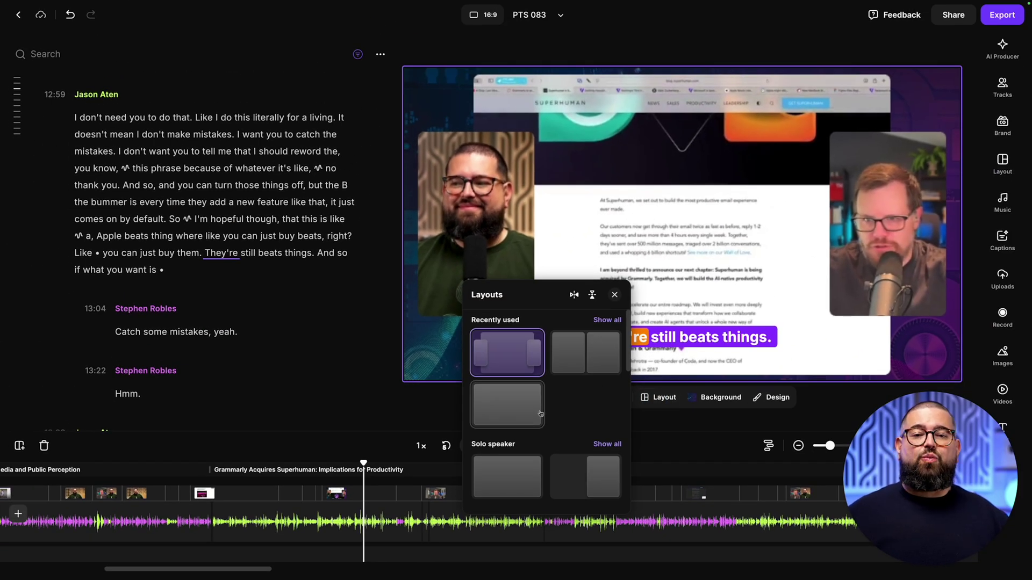
pyautogui.scroll(-5, 540, 413)
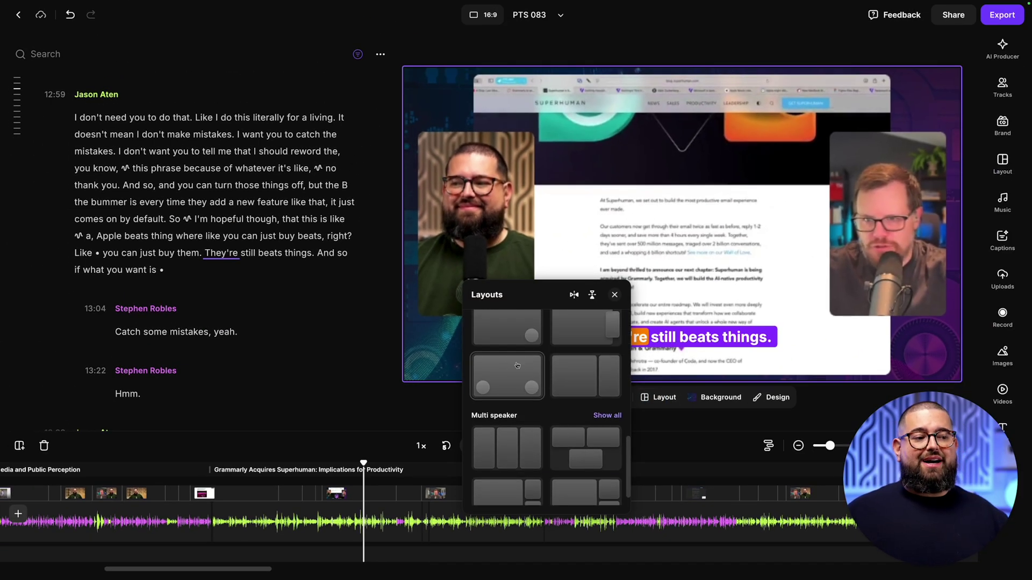
pyautogui.click(516, 369)
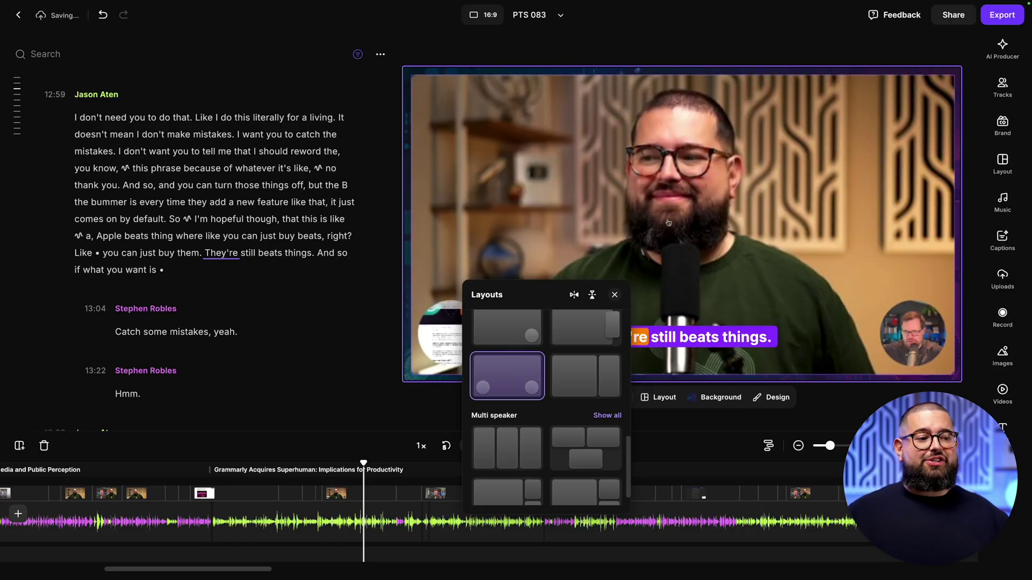
pyautogui.click(722, 171)
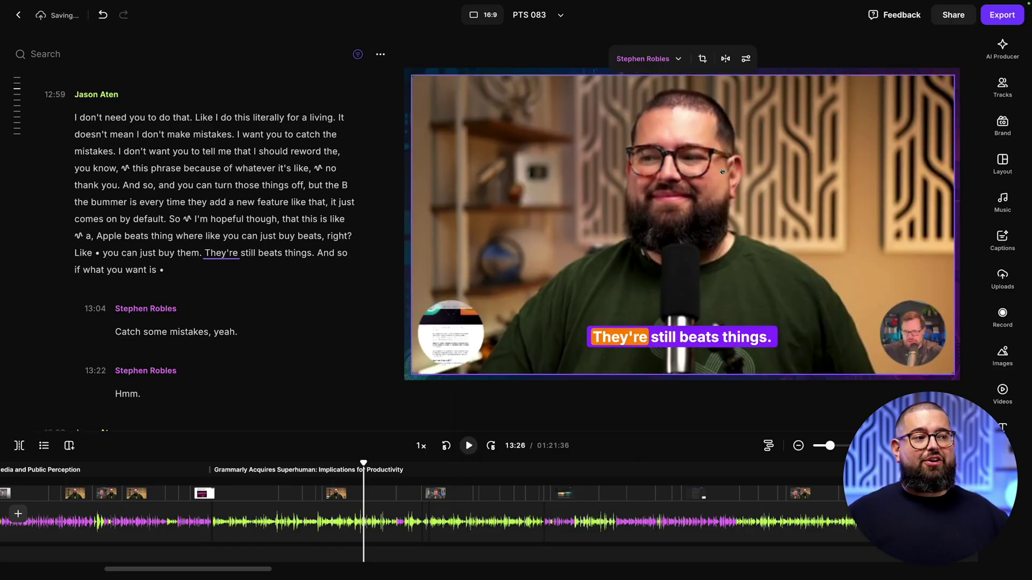
pyautogui.click(662, 60)
pyautogui.click(656, 151)
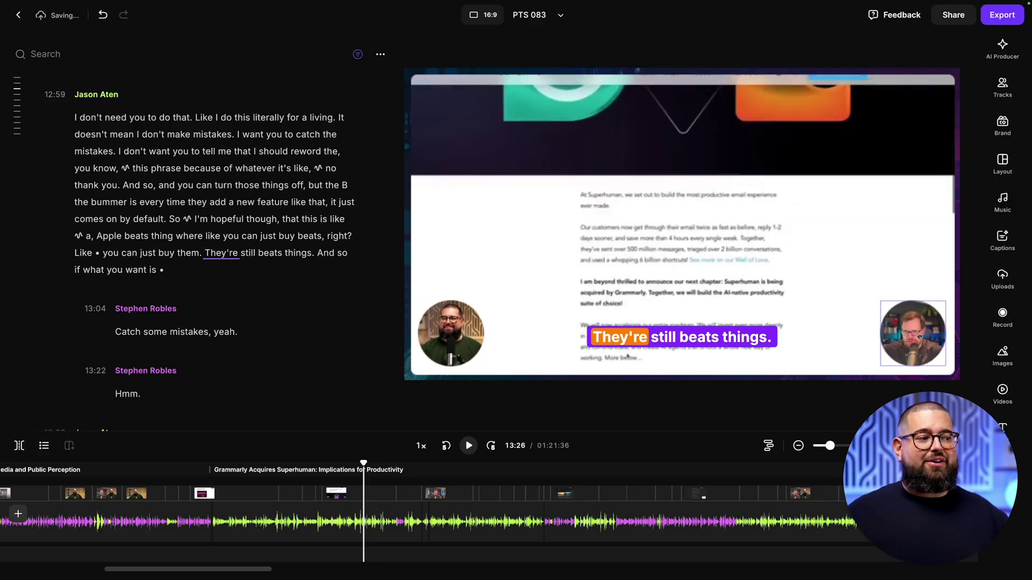
# Step: Enlarge the speaker circles, then switch to the screen-plus-two-stacked-cameras sharing layout
pyautogui.click(453, 332)
pyautogui.click(447, 284)
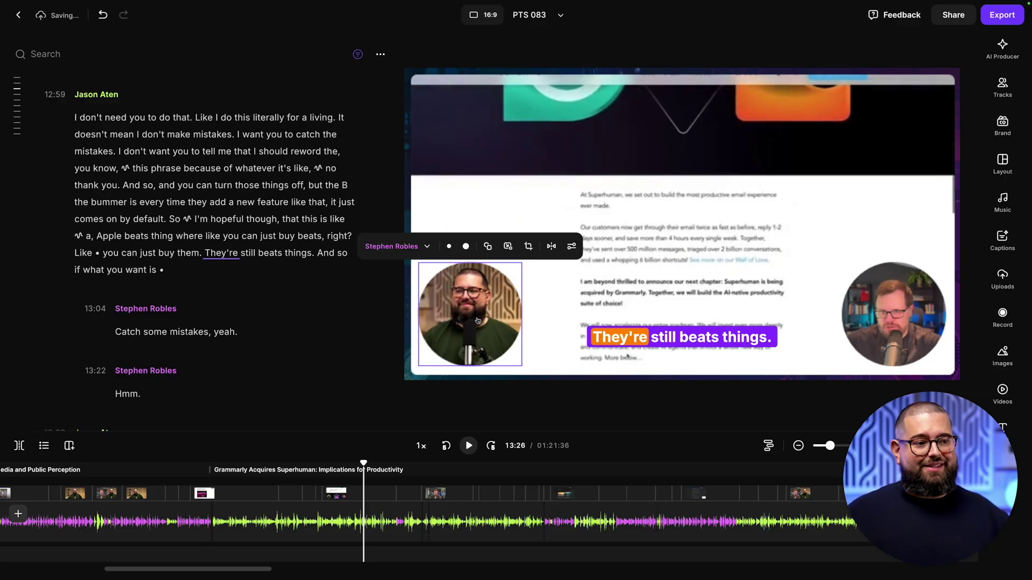
pyautogui.click(558, 355)
pyautogui.click(659, 397)
pyautogui.scroll(-3, 586, 387)
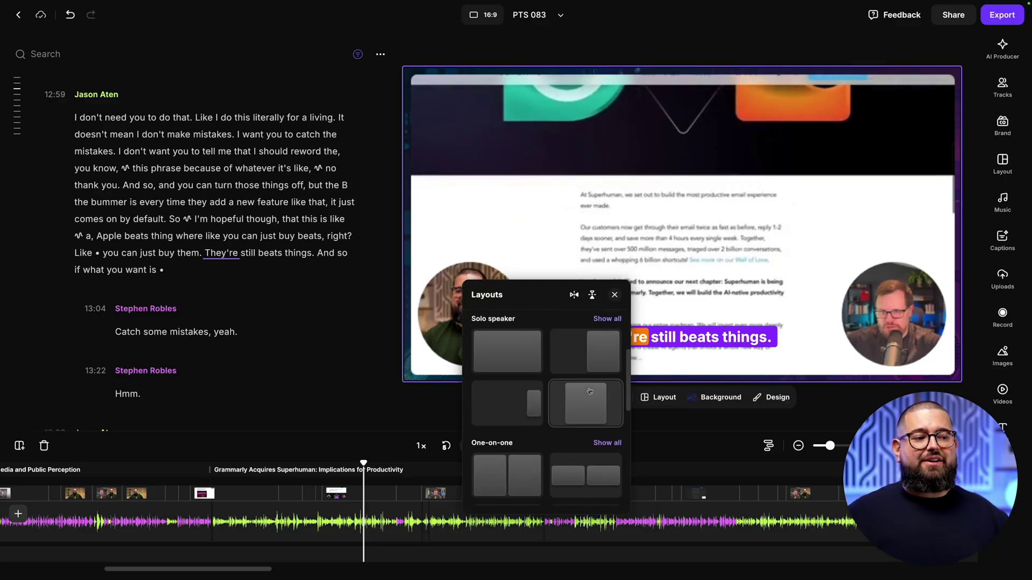
pyautogui.scroll(-4, 589, 392)
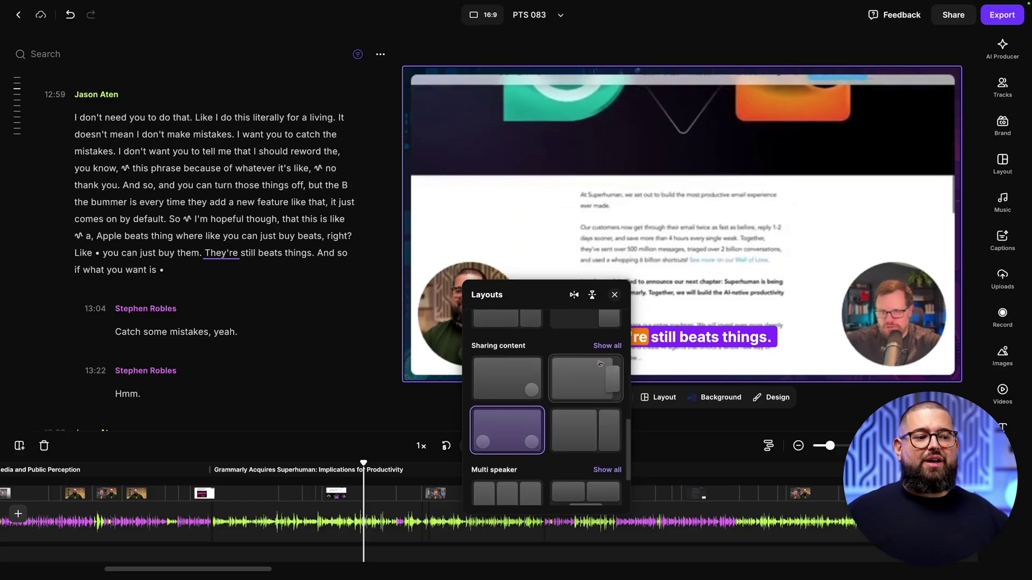
pyautogui.click(606, 345)
pyautogui.scroll(-2, 580, 365)
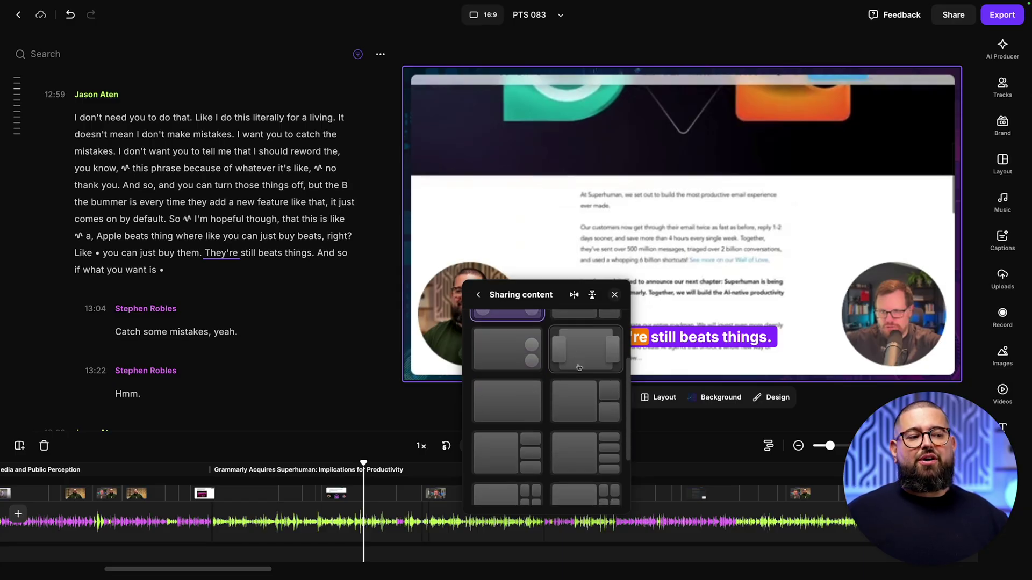
pyautogui.scroll(-1, 578, 367)
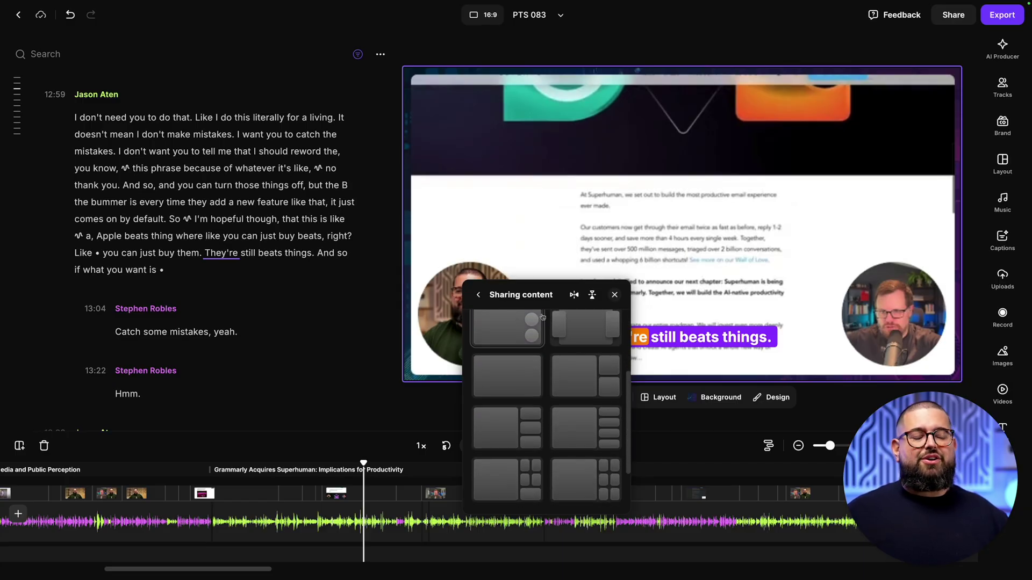
pyautogui.click(590, 388)
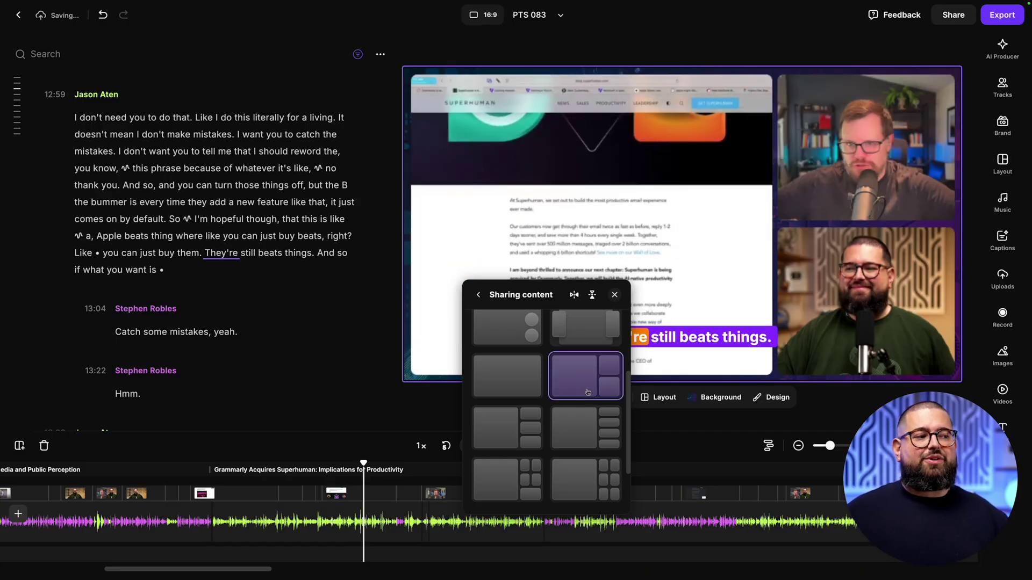
# Step: Add a new scene at 13:51 using the large single-speaker layout
pyautogui.click(622, 209)
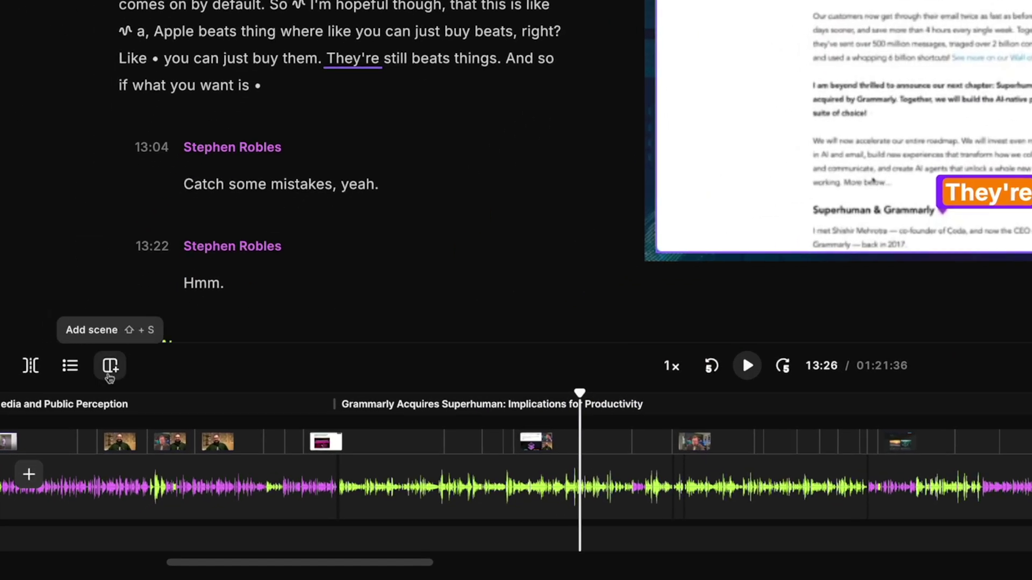
pyautogui.click(110, 376)
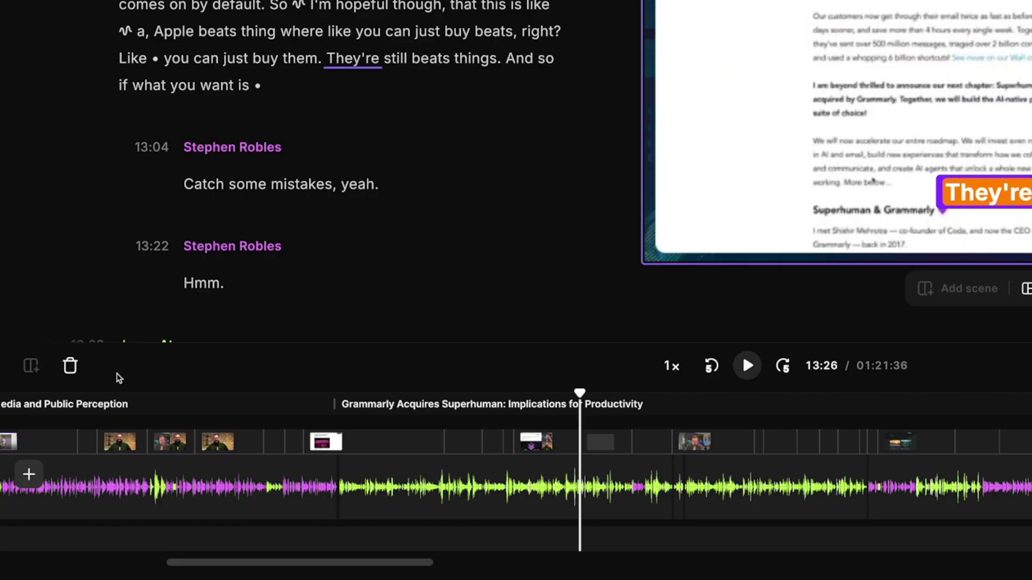
pyautogui.click(626, 486)
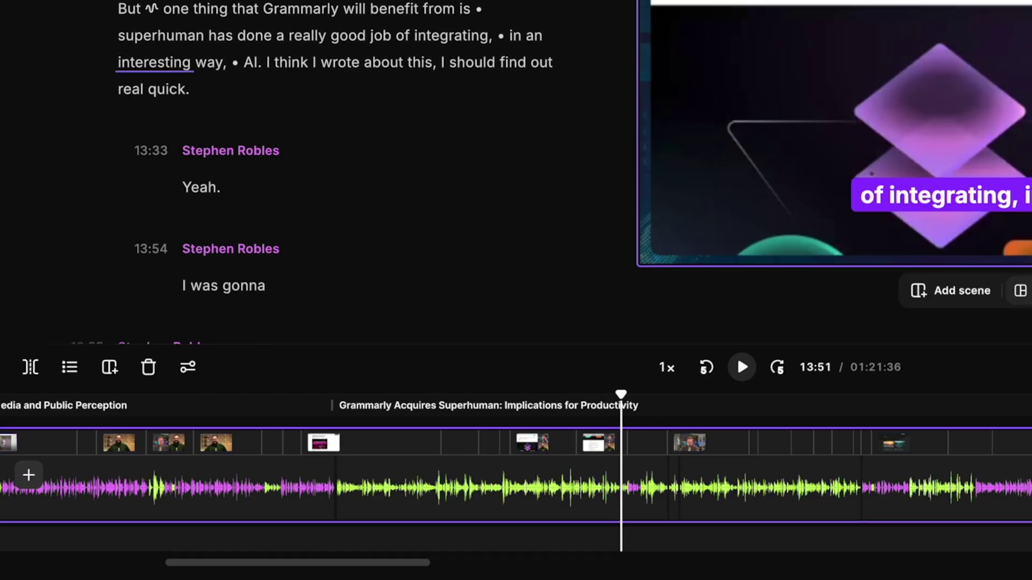
pyautogui.click(658, 398)
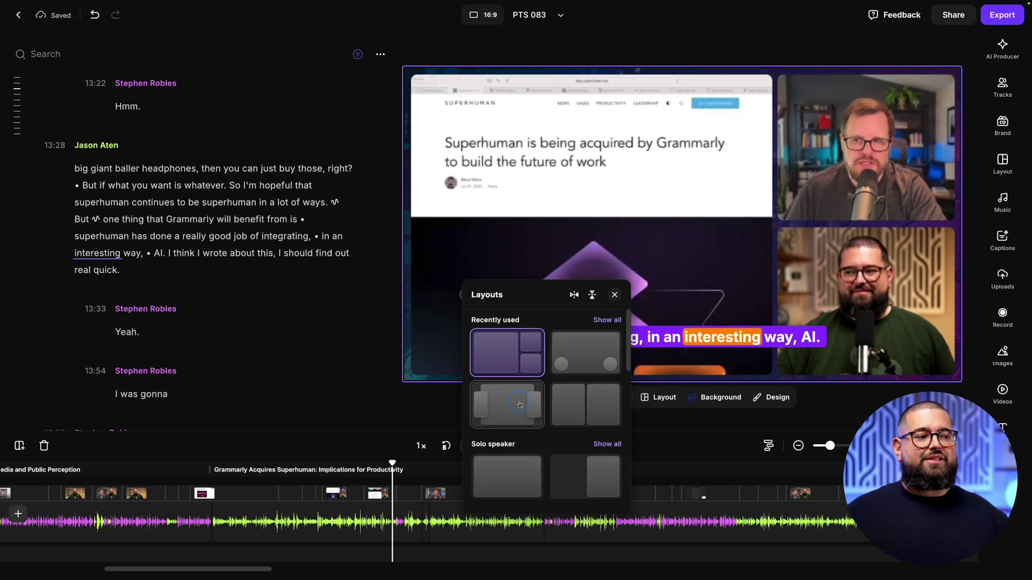
pyautogui.click(518, 391)
# Step: Put the screenshare in the main slot, then play back from 13:20 to review
pyautogui.click(609, 191)
pyautogui.click(676, 59)
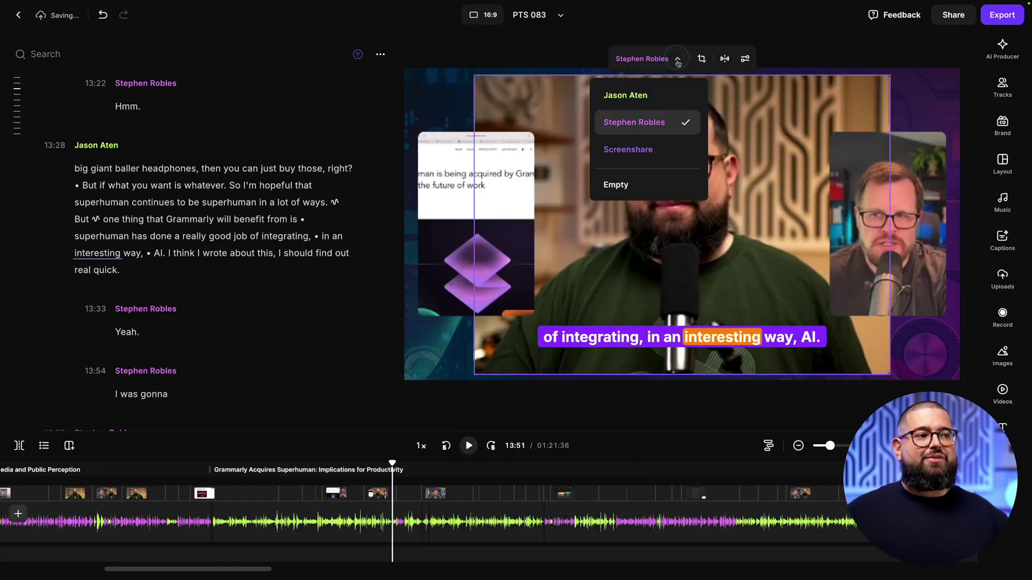
pyautogui.click(665, 143)
pyautogui.click(466, 461)
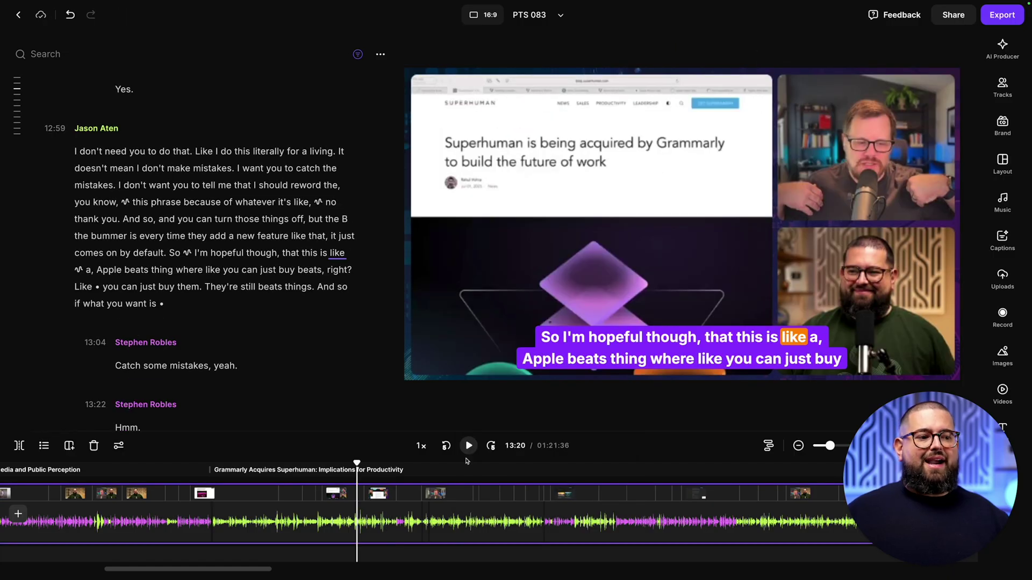
pyautogui.click(469, 447)
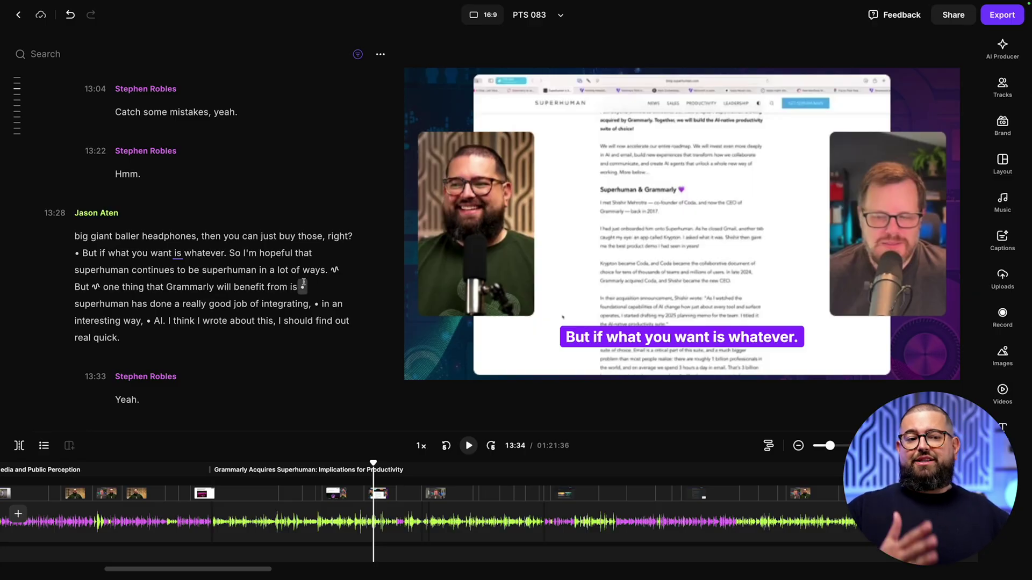
# Step: Delete the sentence about what Grammarly will benefit from and split the clip at 12:08
pyautogui.moveTo(298, 287); pyautogui.dragTo(76, 287)
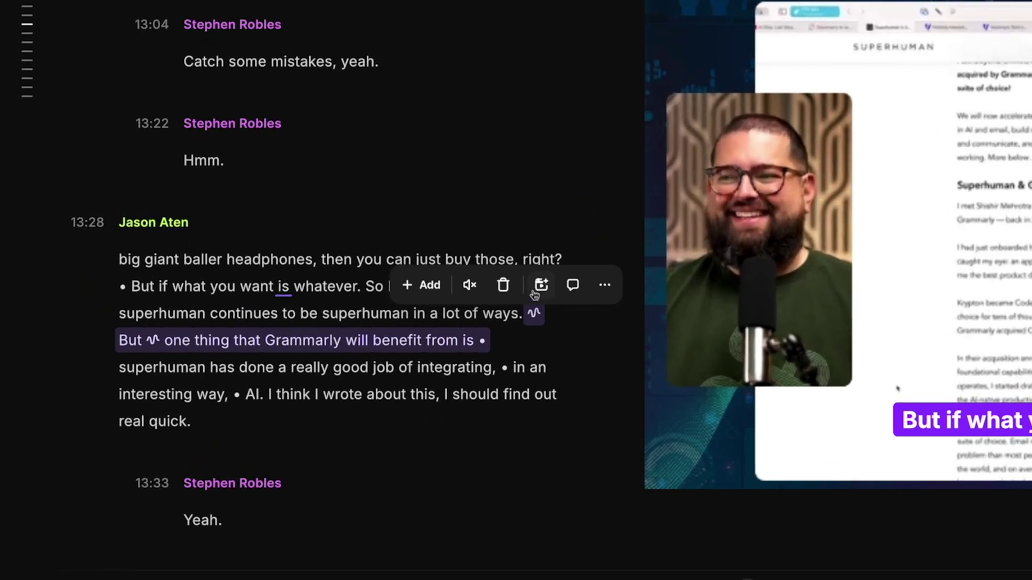
pyautogui.click(503, 285)
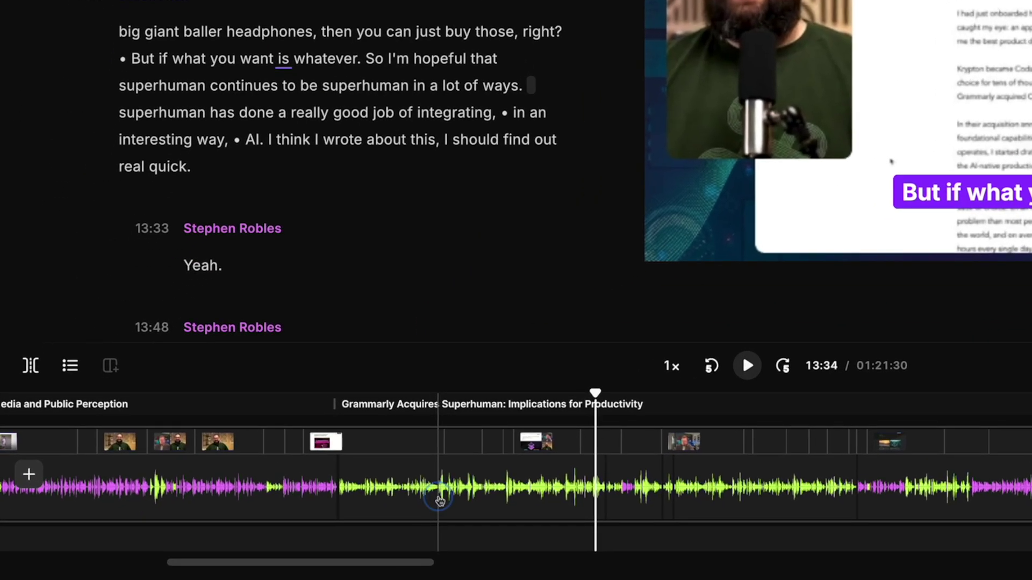
pyautogui.click(275, 497)
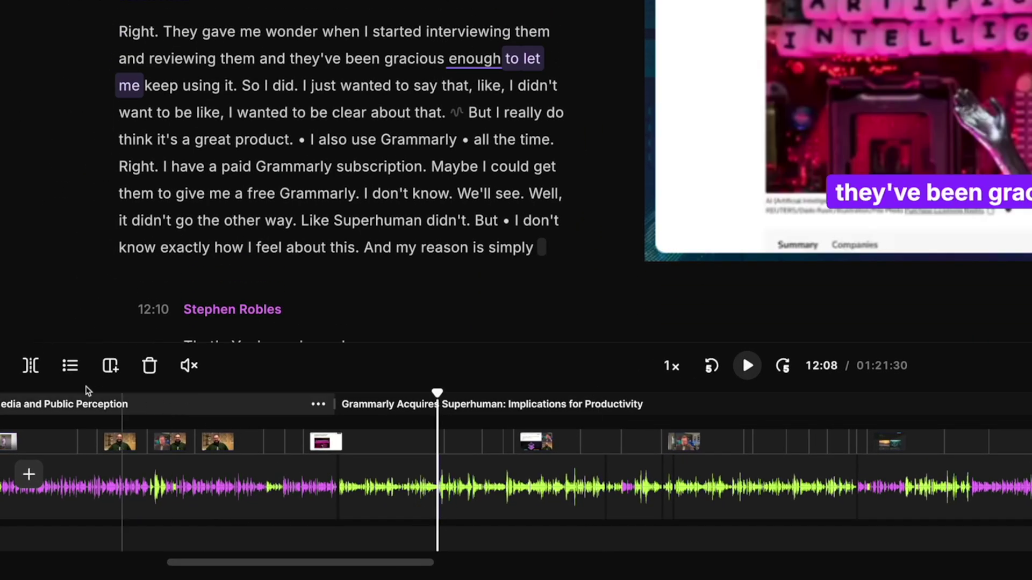
pyautogui.click(33, 376)
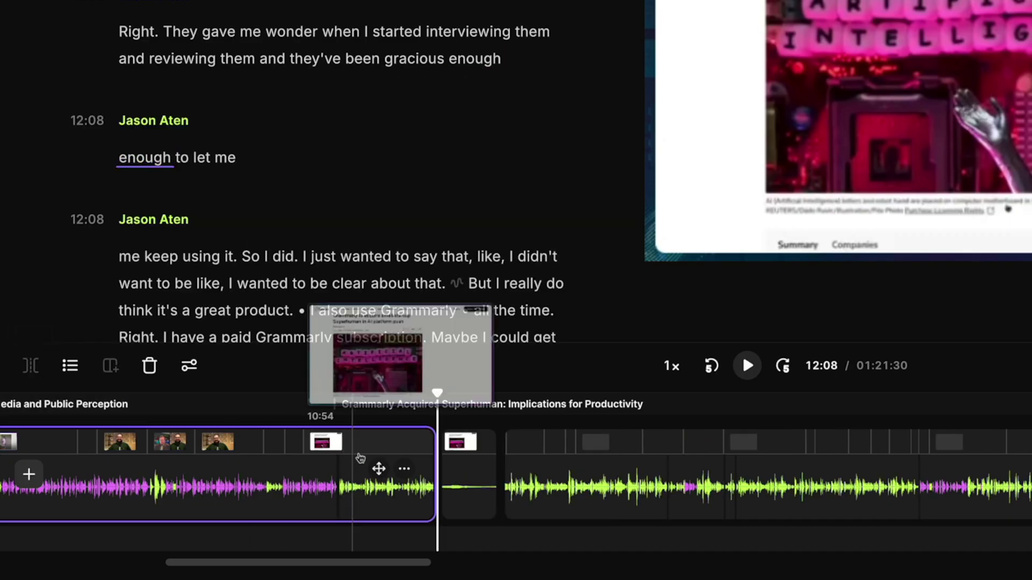
# Step: Split the clip at 11:29 and delete the 0.49 s fragment, then select the leftover 0.49 s clip
pyautogui.click(365, 511)
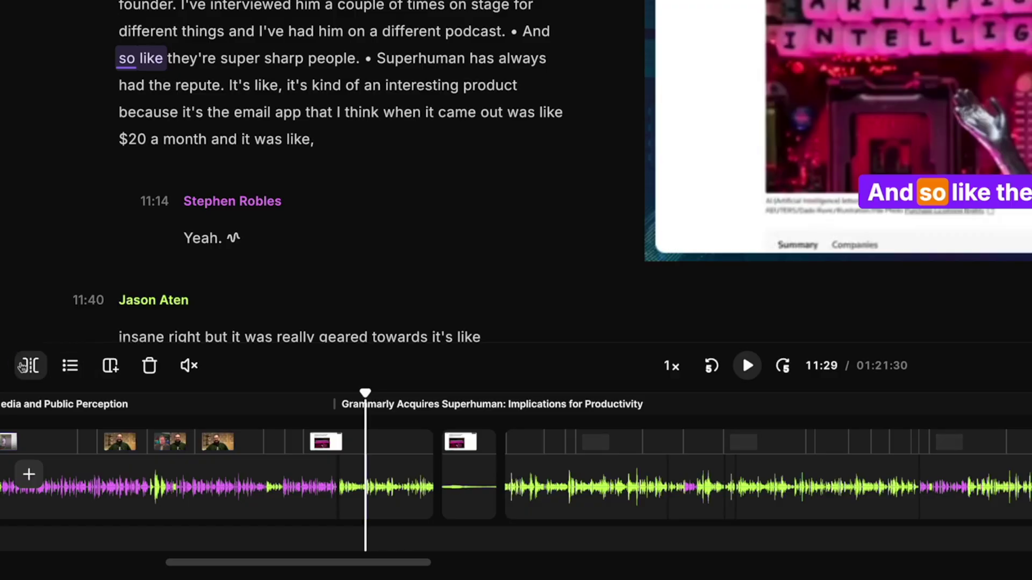
pyautogui.press('s')
pyautogui.click(406, 486)
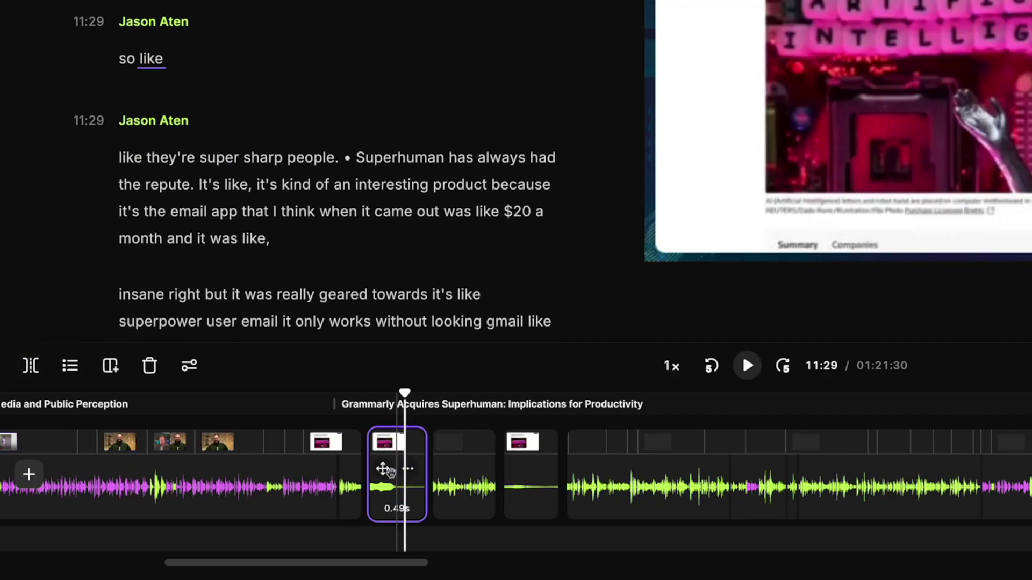
pyautogui.click(149, 369)
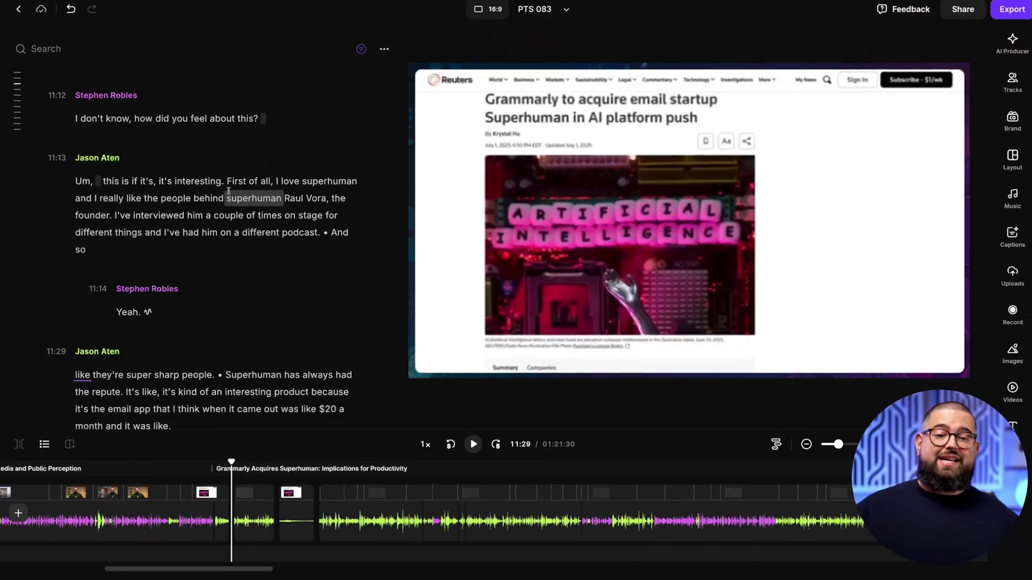
pyautogui.click(292, 510)
# Step: Delete the leftover 0.49 s clip and find 'next time' in the transcript
pyautogui.click(93, 445)
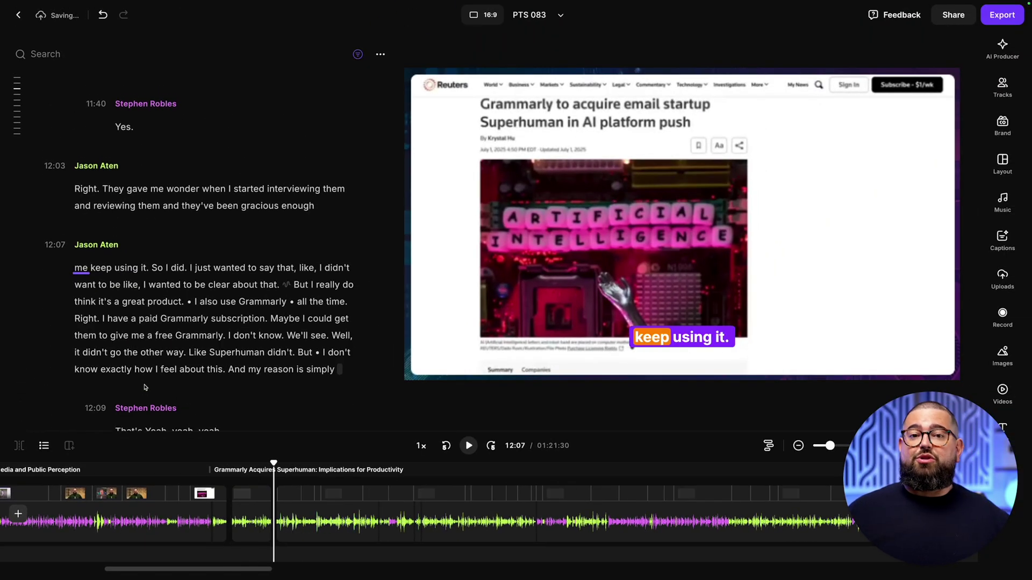
pyautogui.click(131, 54)
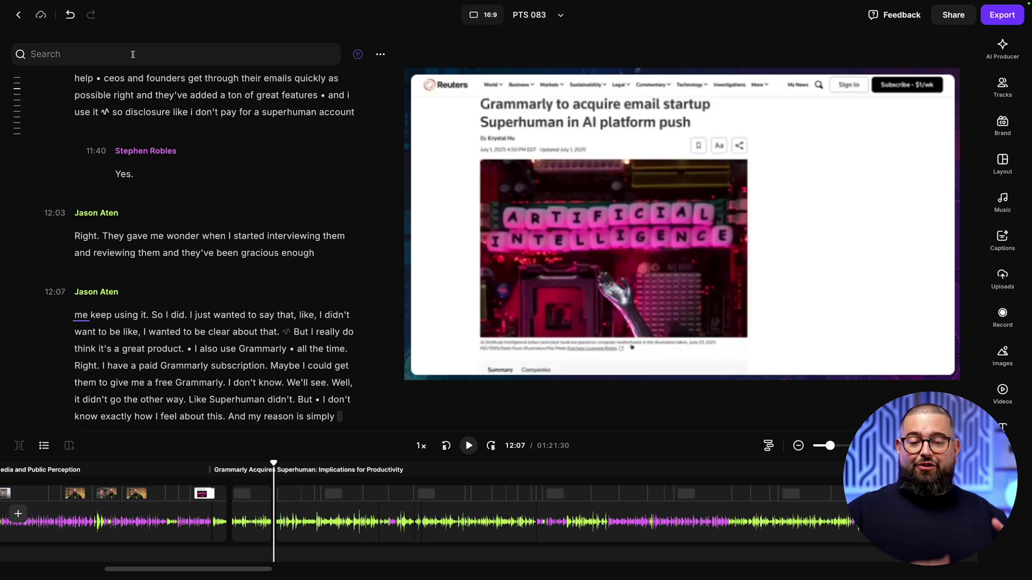
pyautogui.write('next time')
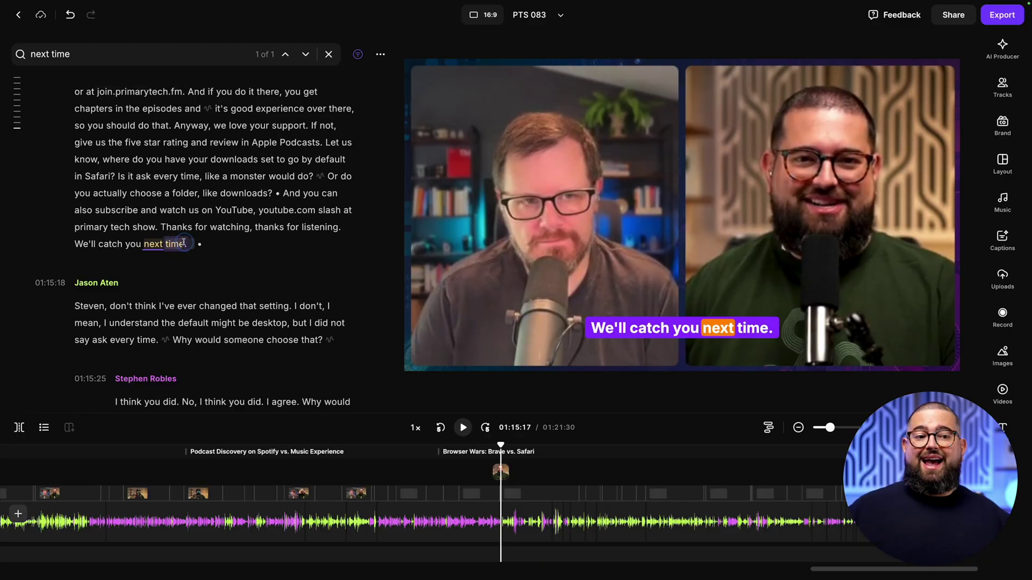
pyautogui.click(184, 243)
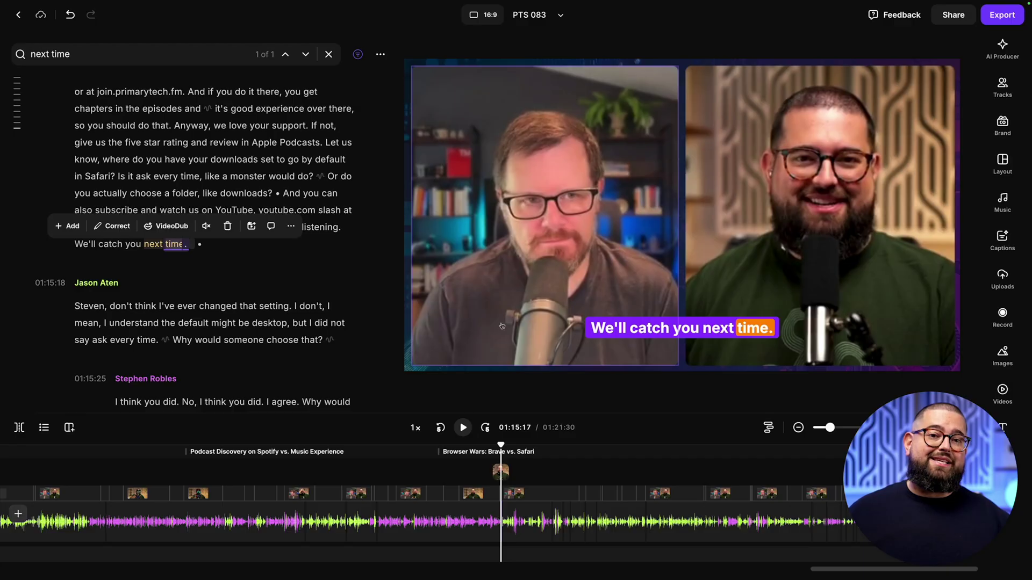
# Step: Cut everything after 'We'll catch you next time', leaving a 01:15:18 episode
pyautogui.click(31, 447)
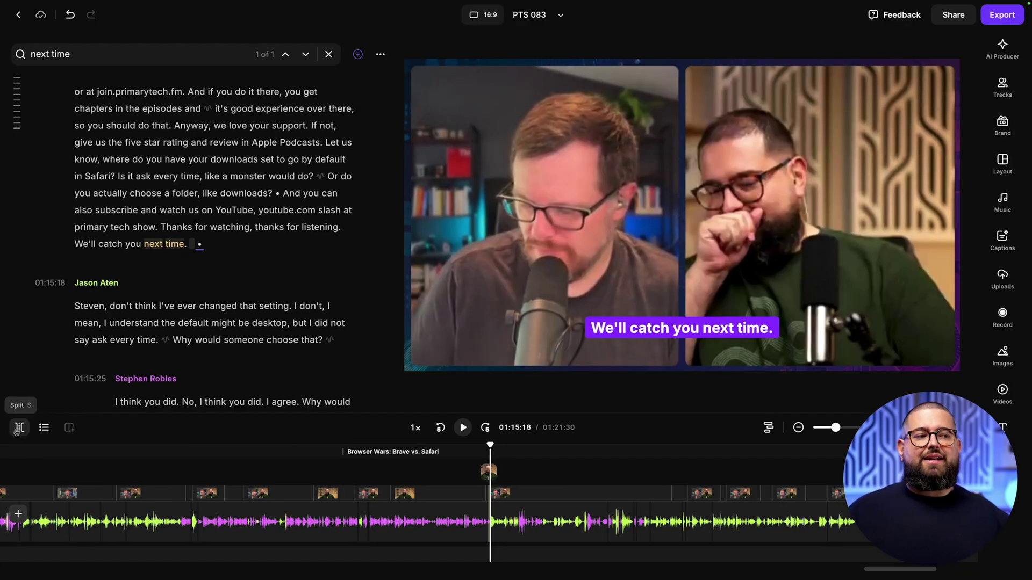
pyautogui.press('s')
pyautogui.click(645, 495)
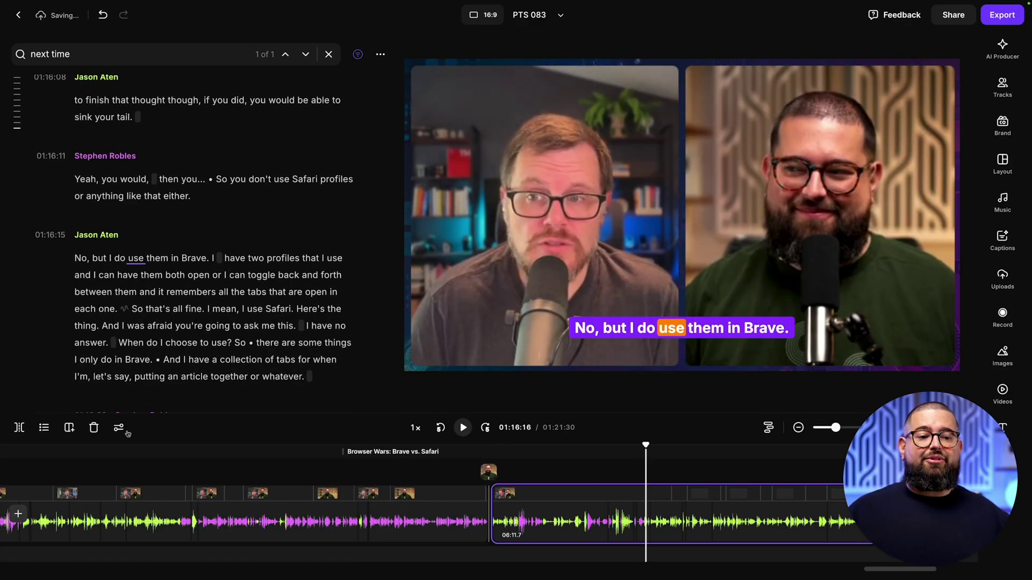
pyautogui.click(94, 427)
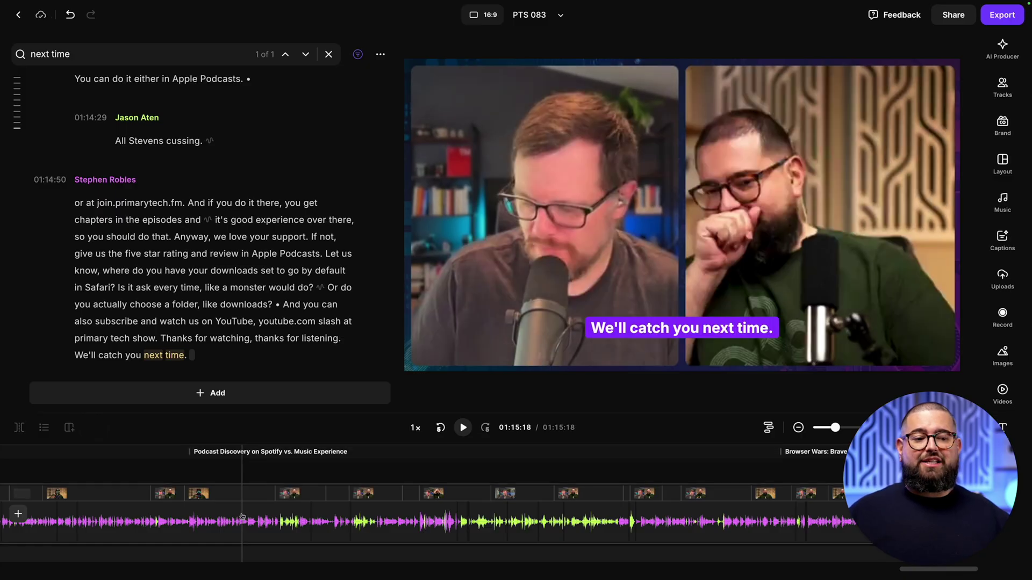
pyautogui.click(274, 516)
pyautogui.click(292, 520)
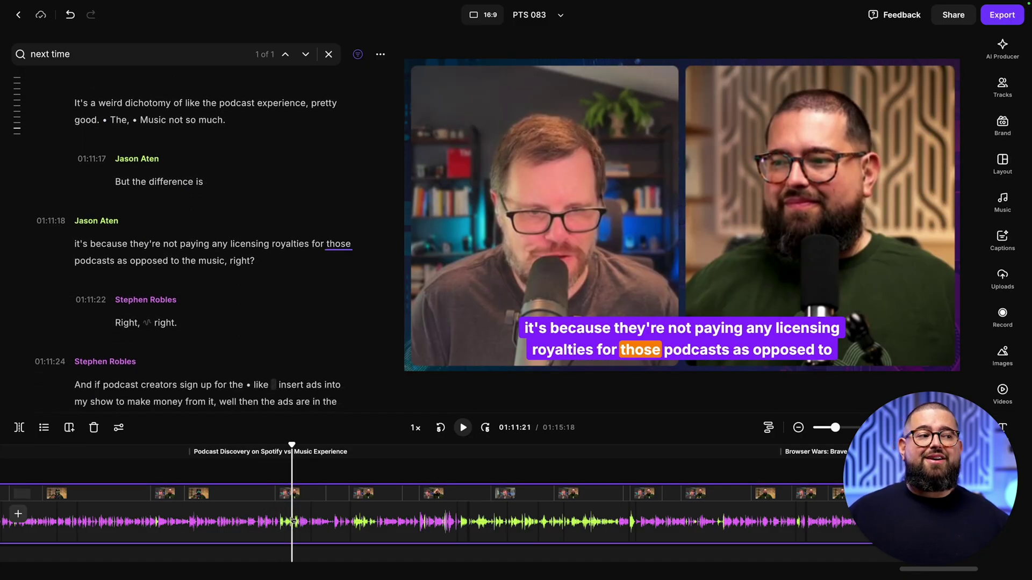
pyautogui.scroll(-3, 293, 521)
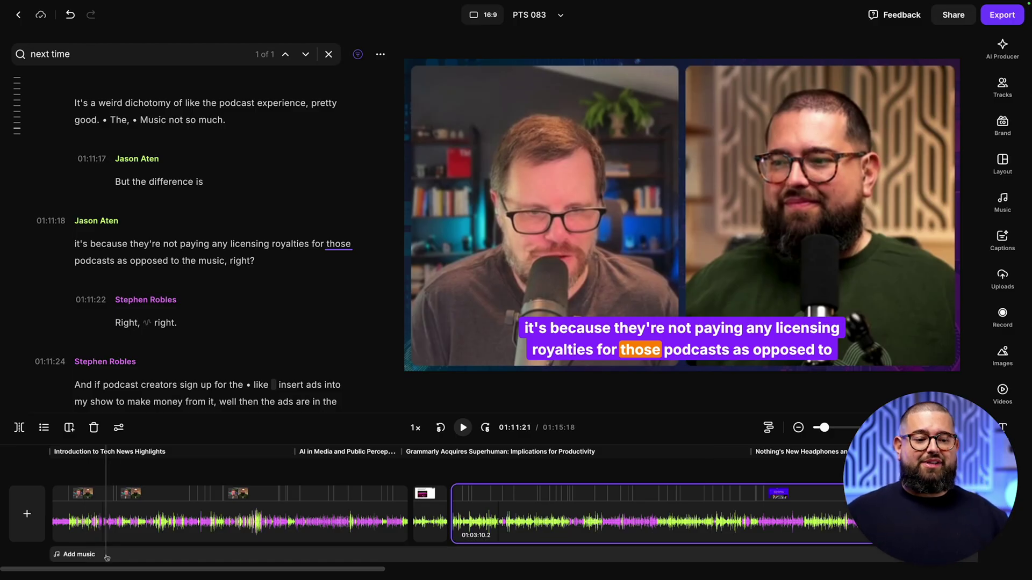
pyautogui.click(89, 555)
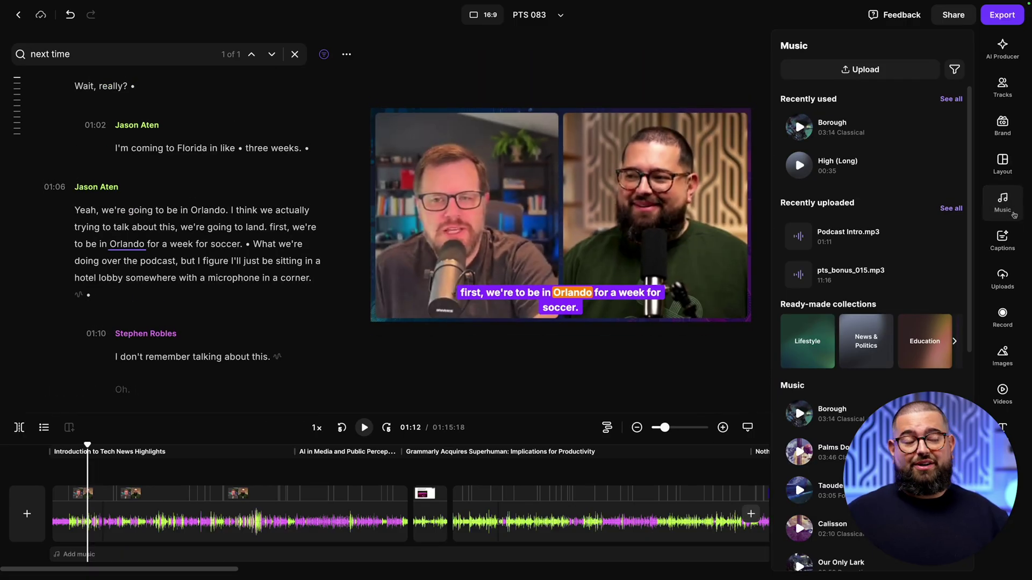
# Step: Add Podcast Intro.mp3 from the music library at the playhead
pyautogui.moveTo(917, 243)
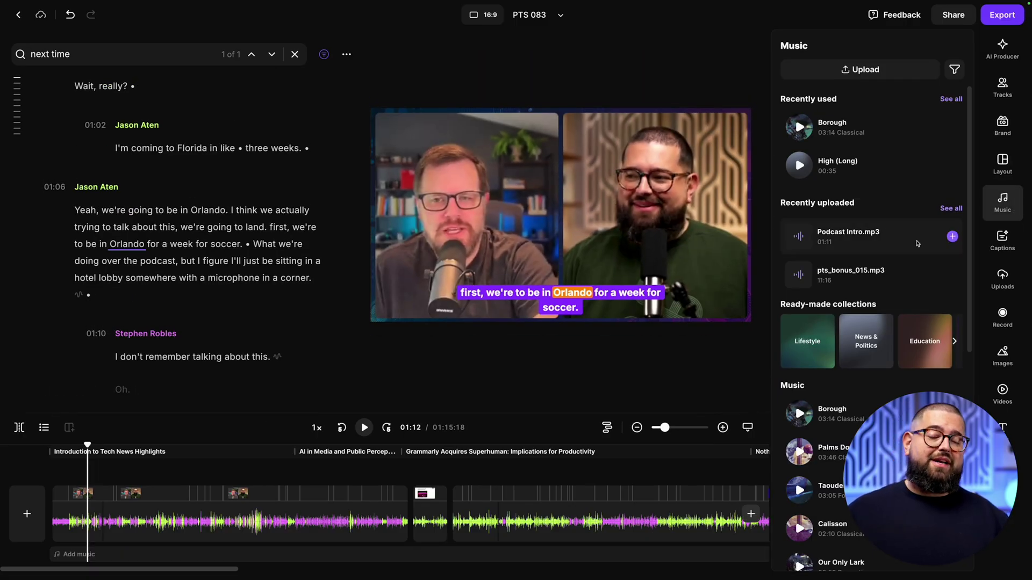
pyautogui.scroll(-7, 924, 240)
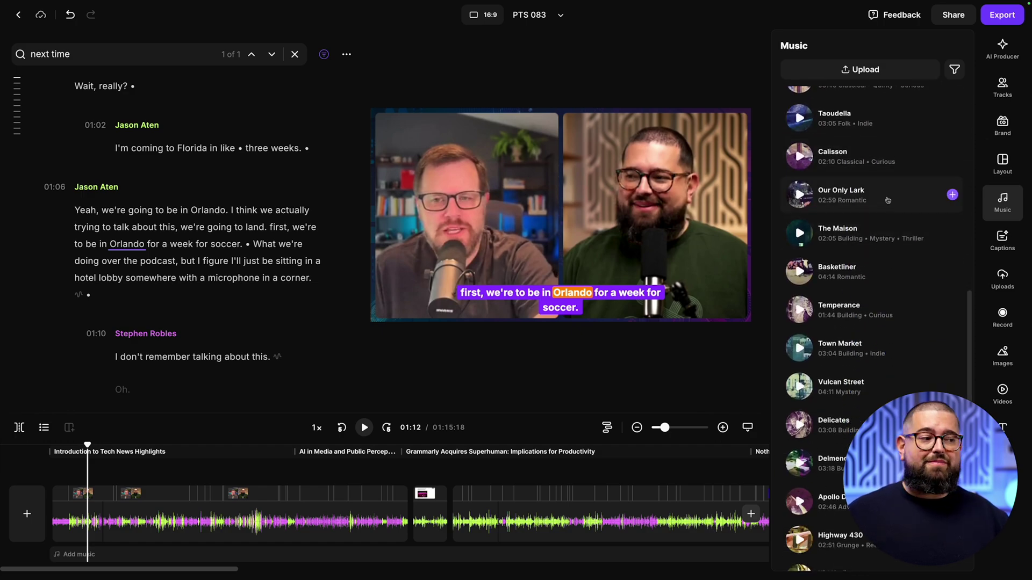
pyautogui.scroll(7, 887, 199)
pyautogui.click(952, 237)
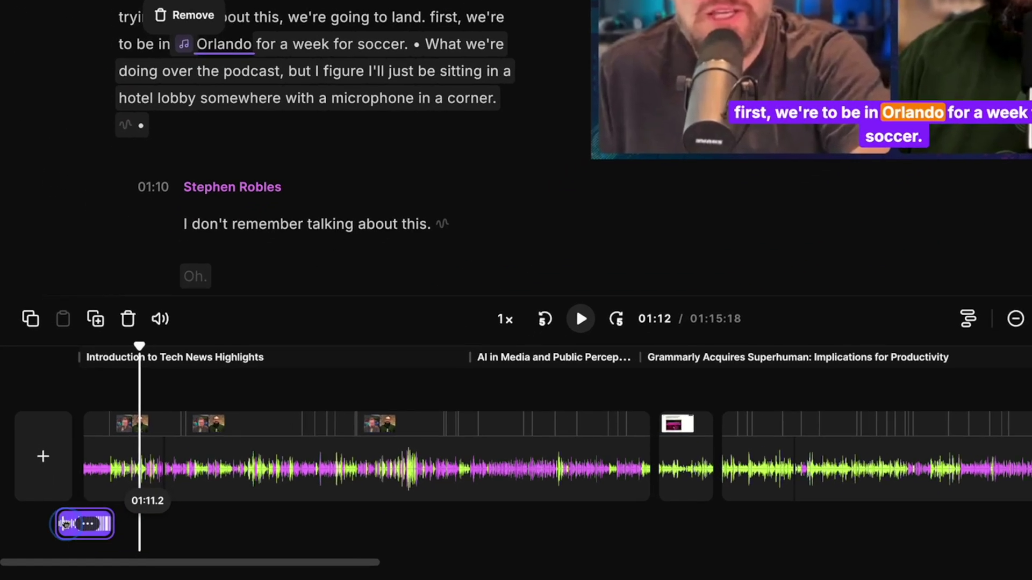
# Step: Set the intro music clip to 40% volume with 2-second fade in and fade out
pyautogui.click(108, 549)
pyautogui.click(127, 445)
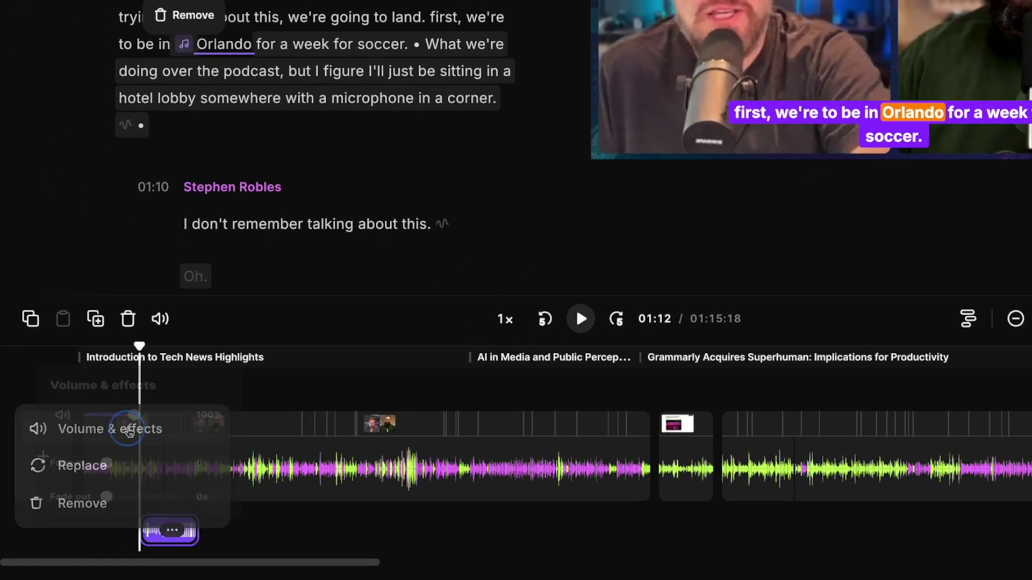
pyautogui.click(91, 386)
pyautogui.click(129, 448)
pyautogui.click(129, 491)
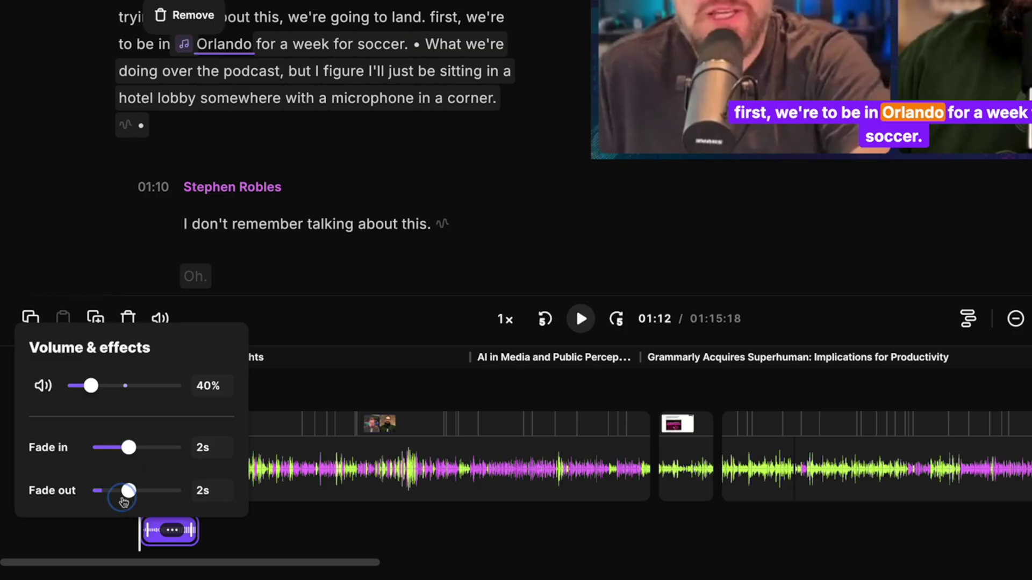
pyautogui.click(346, 525)
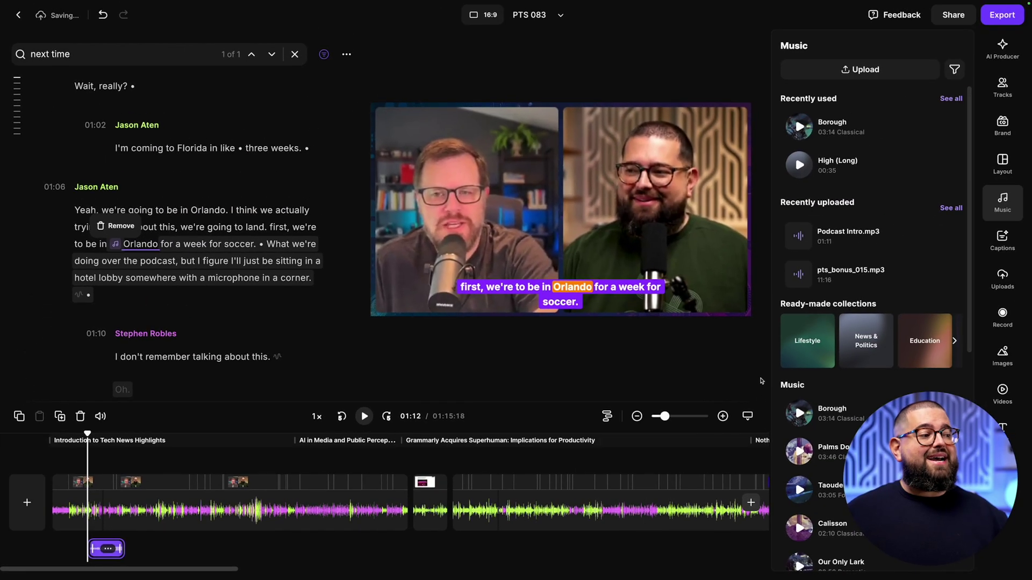
pyautogui.click(1003, 355)
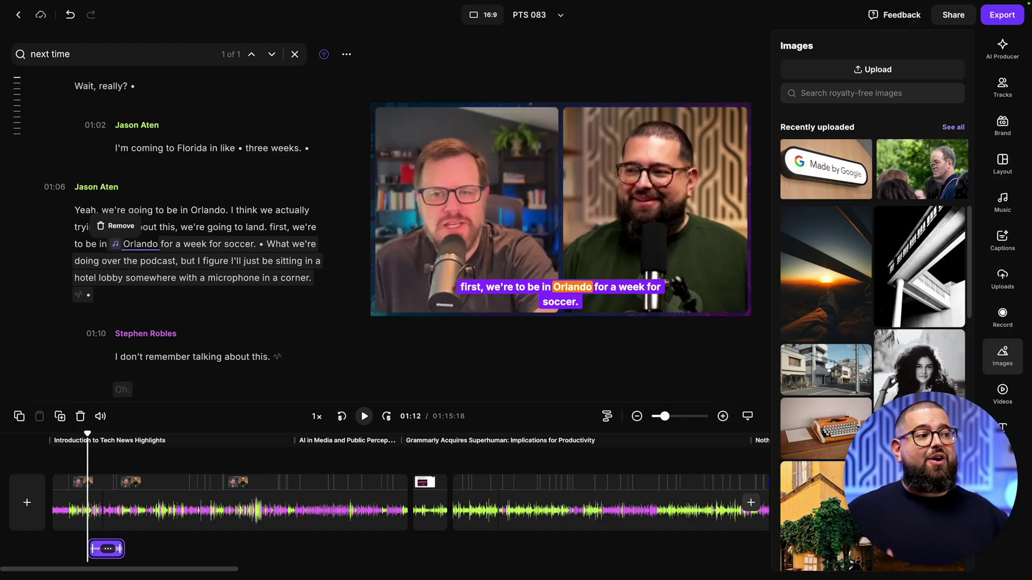
# Step: Overlay the Made by Google image and make it fill the whole frame
pyautogui.click(815, 159)
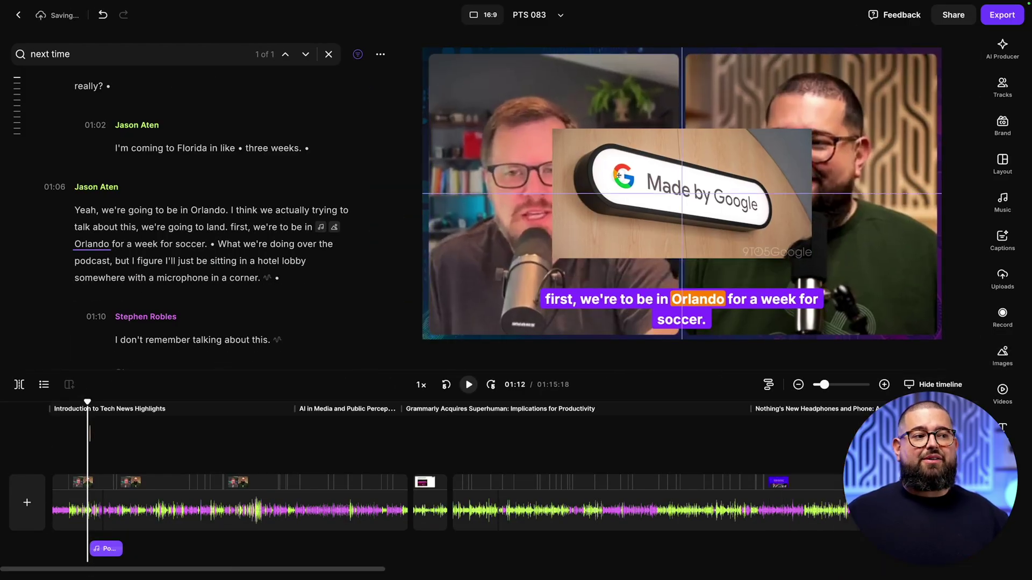
pyautogui.click(597, 155)
pyautogui.click(715, 111)
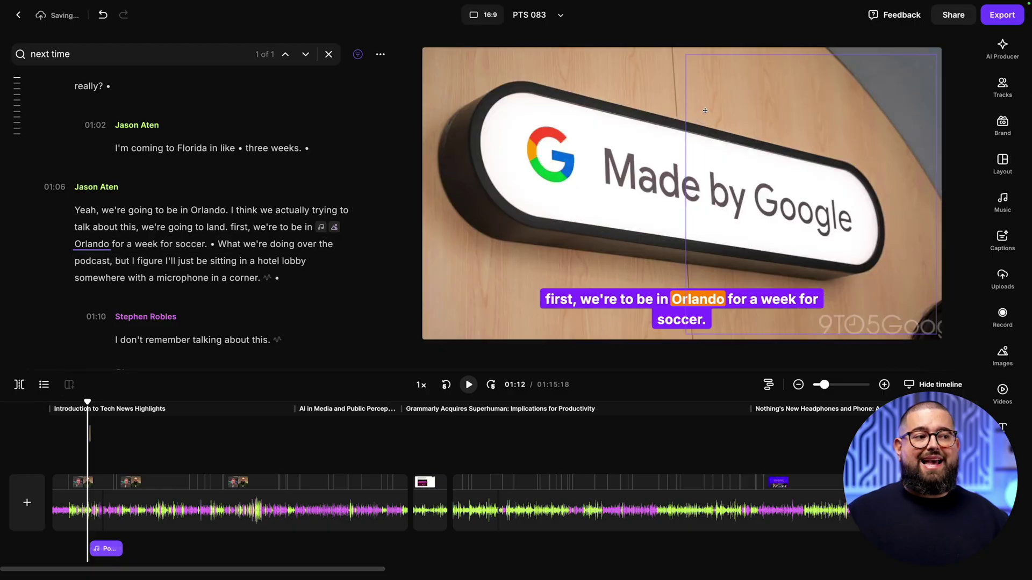
# Step: Add the uploaded panel video as a full-frame overlay and play it back to preview
pyautogui.click(1003, 391)
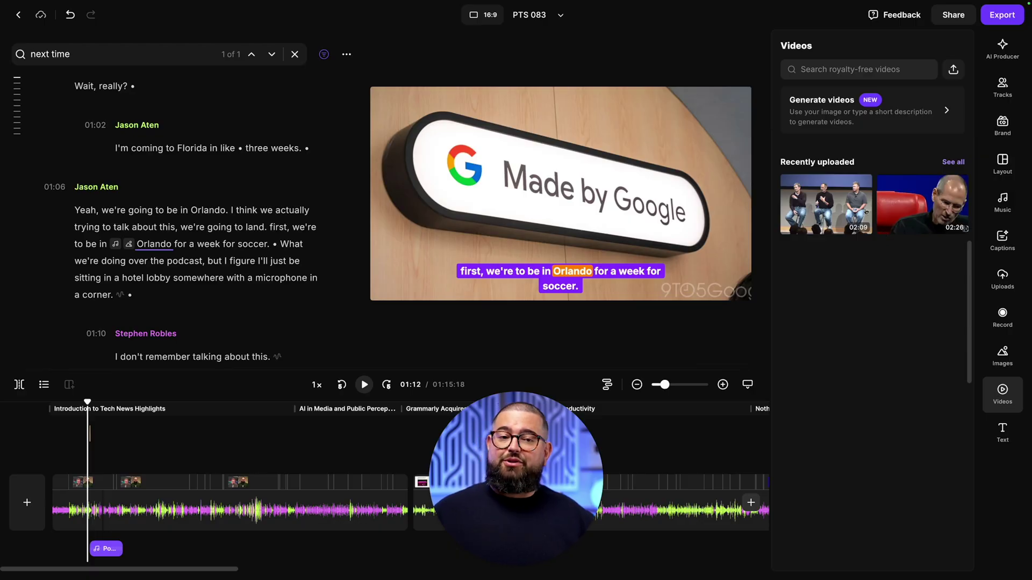
pyautogui.click(831, 197)
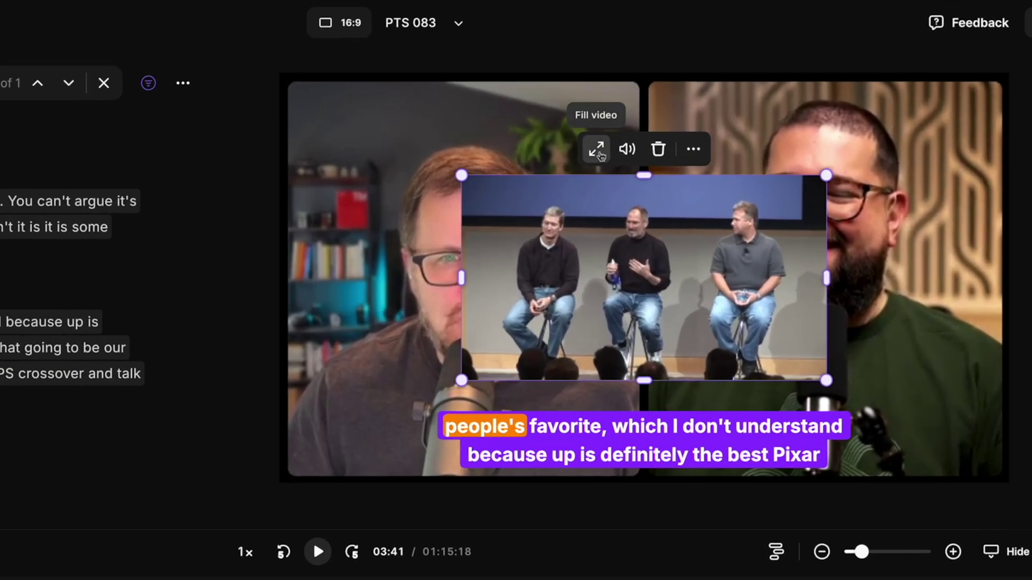
pyautogui.click(597, 149)
pyautogui.click(318, 552)
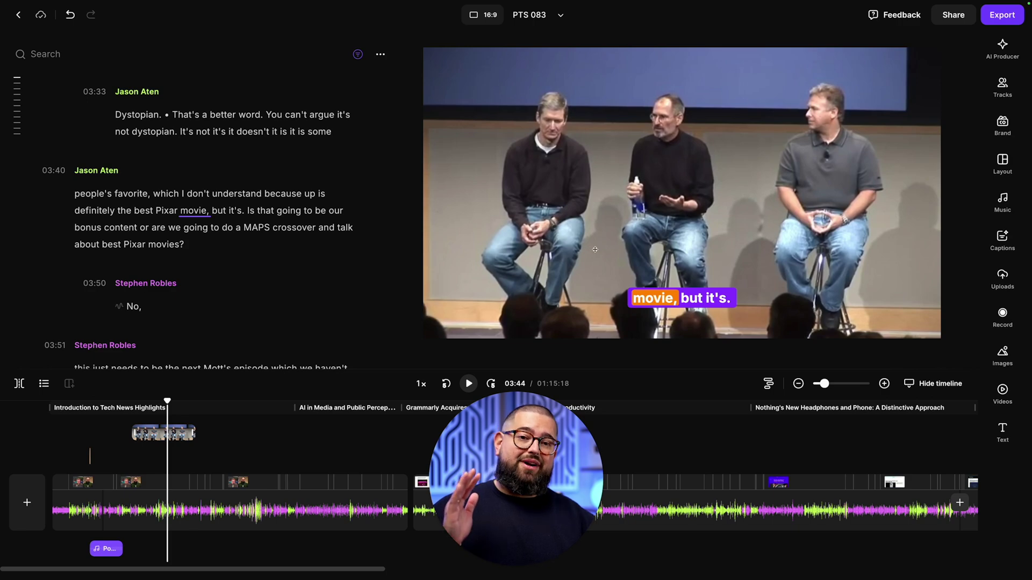
pyautogui.click(939, 71)
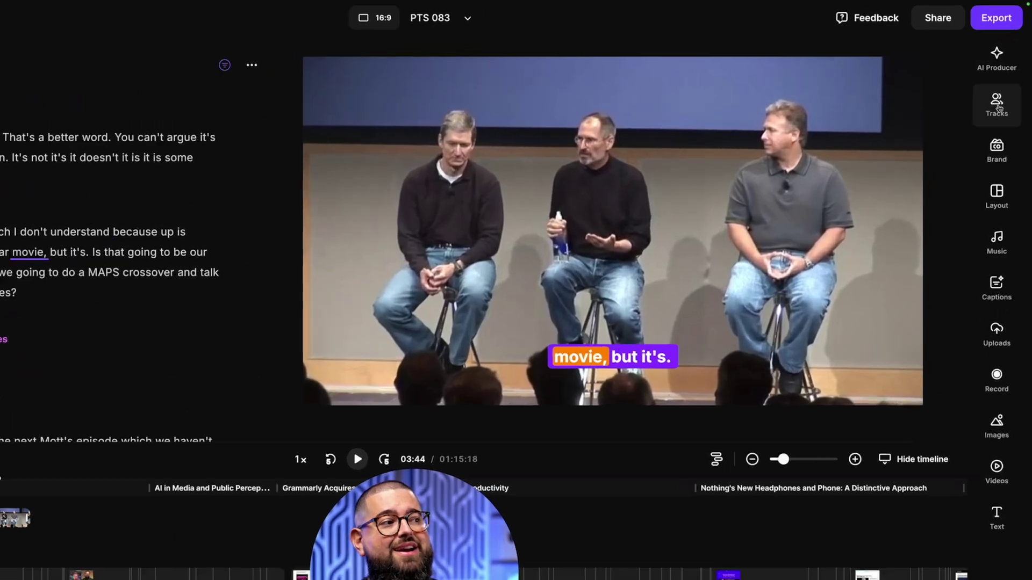
# Step: Raise the first speaker's track to 119% volume and apply the Muffle free EQ preset
pyautogui.click(1002, 86)
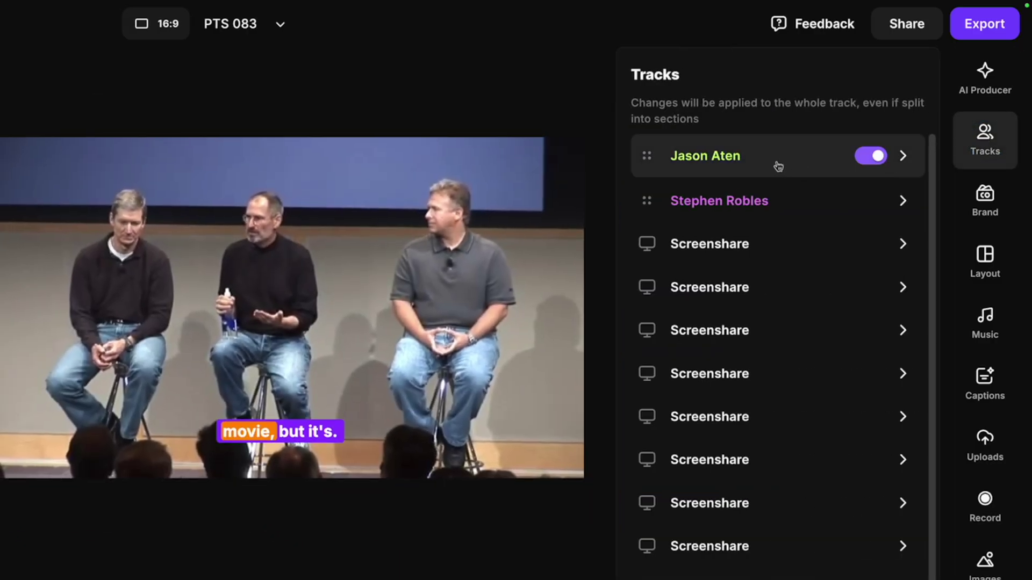
pyautogui.click(779, 164)
pyautogui.click(790, 222)
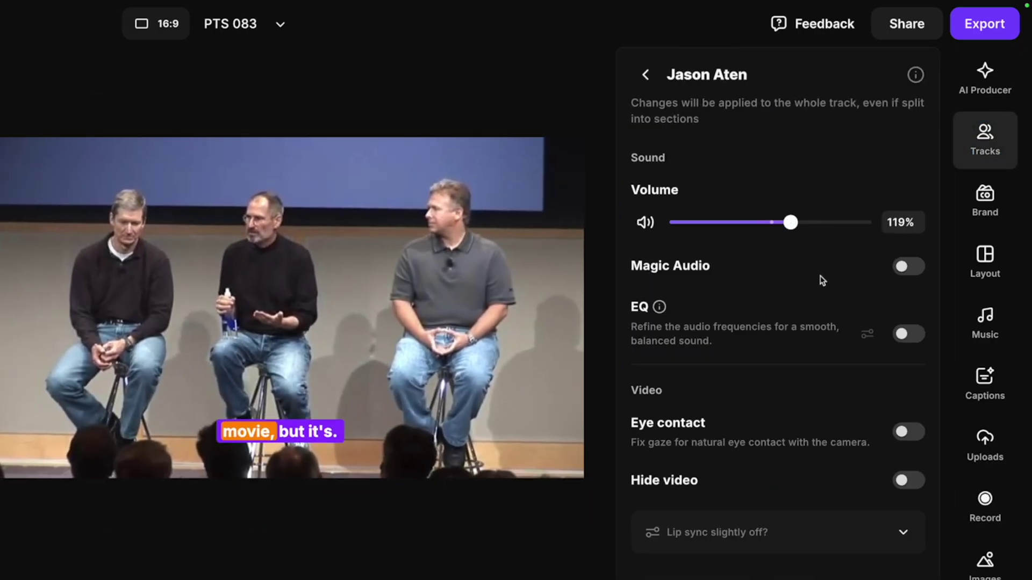
pyautogui.click(906, 334)
pyautogui.click(842, 378)
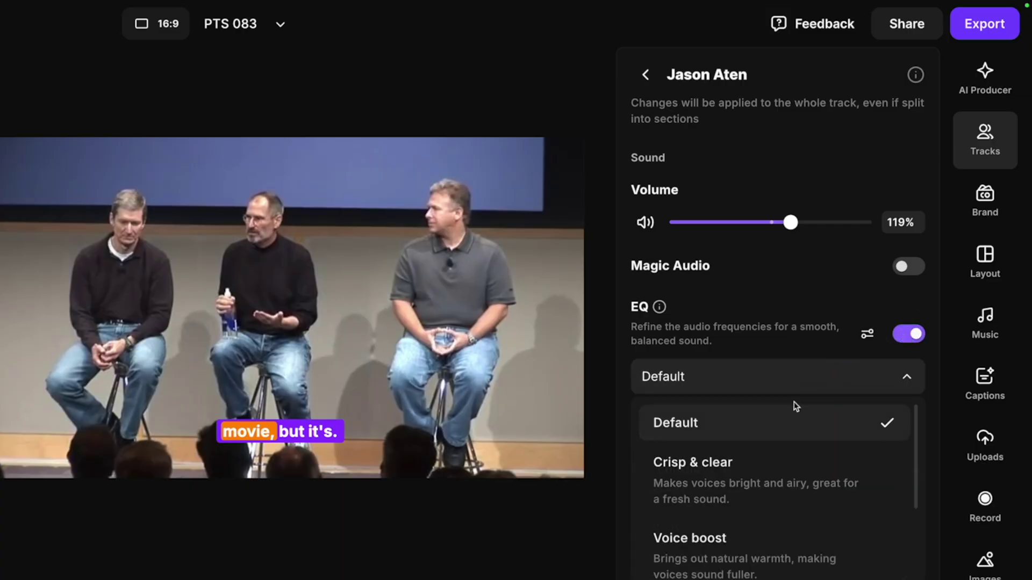
pyautogui.scroll(-3, 781, 461)
pyautogui.scroll(1, 727, 551)
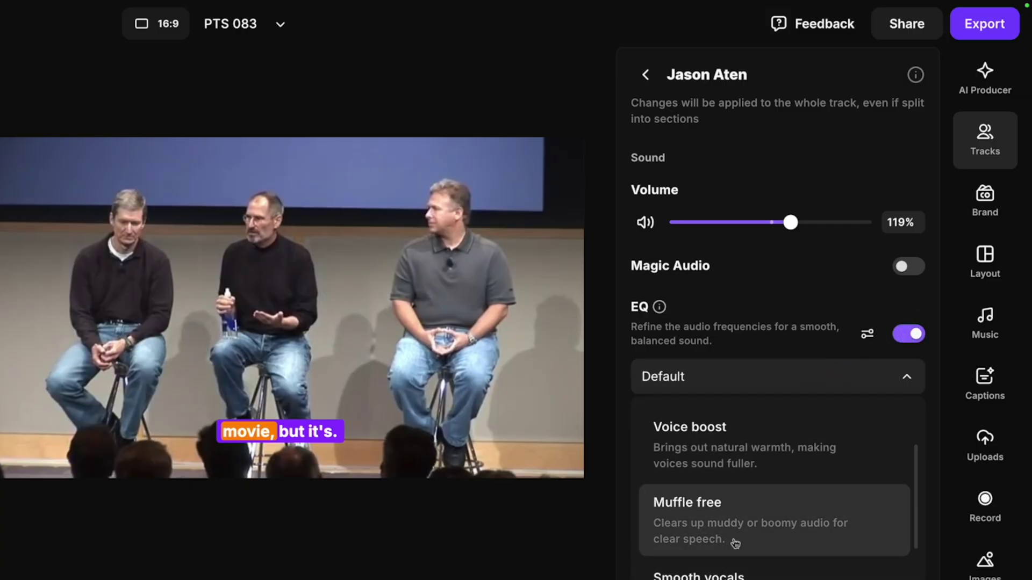
pyautogui.click(725, 540)
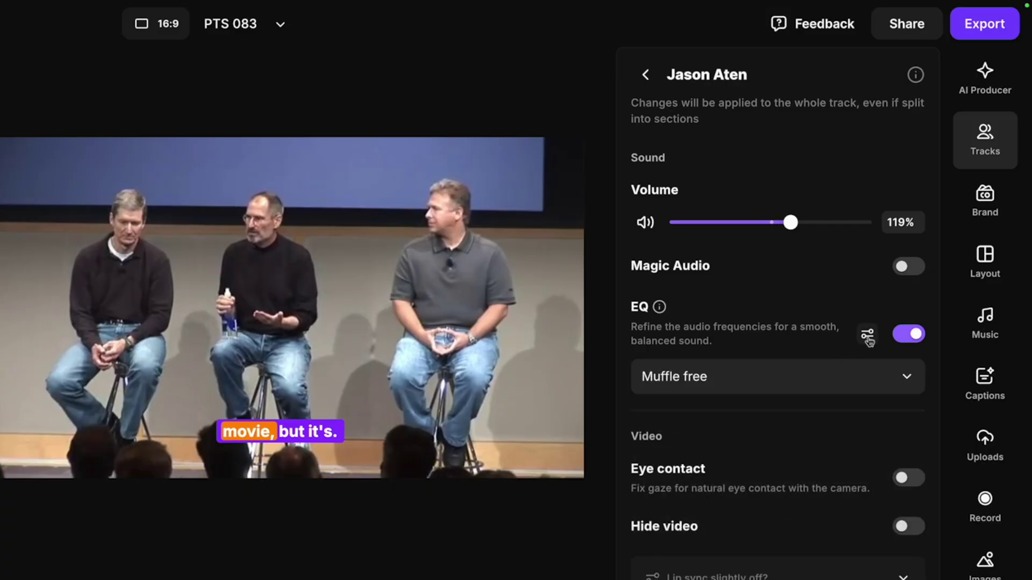
# Step: Customize the EQ curve: second band to 640 Hz, new fourth band at 2981 Hz
pyautogui.click(868, 337)
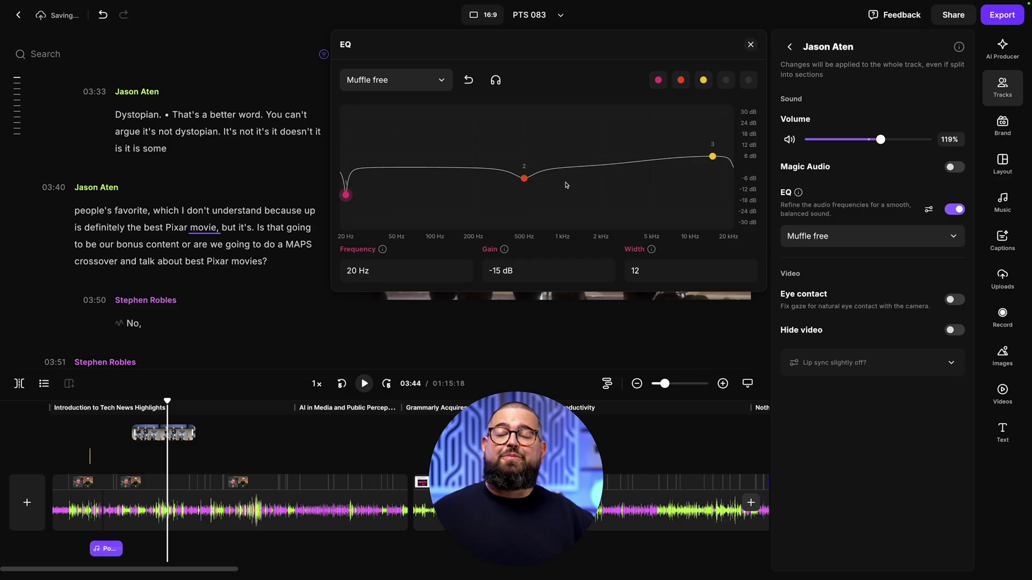
pyautogui.moveTo(524, 178); pyautogui.dragTo(538, 177)
pyautogui.click(639, 167)
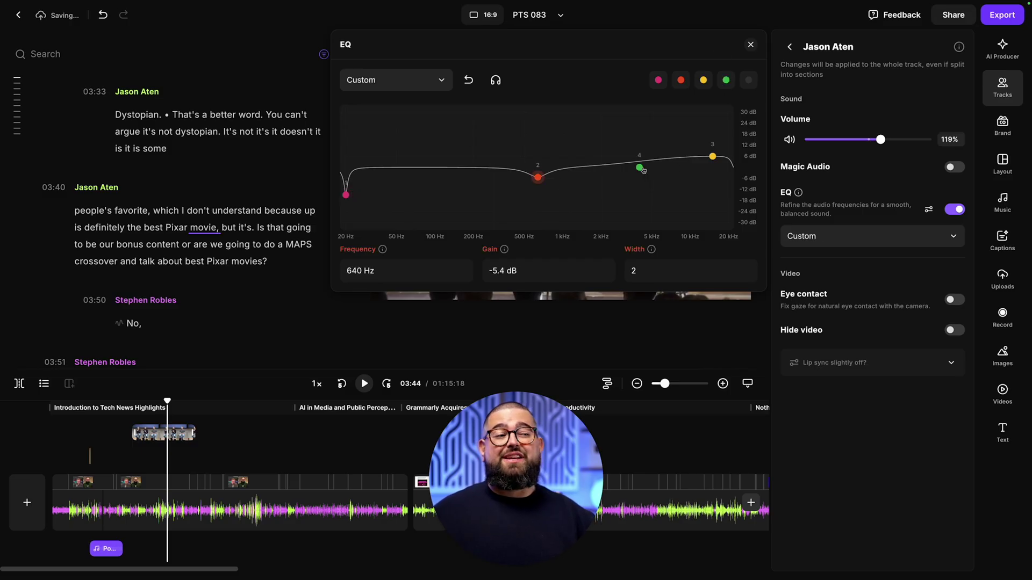
pyautogui.moveTo(643, 170); pyautogui.dragTo(624, 169)
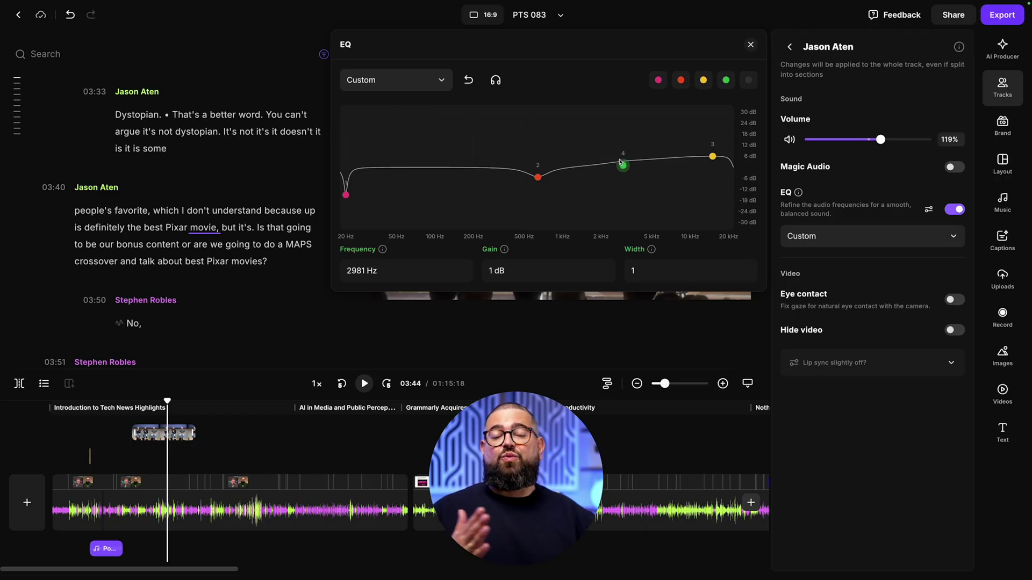
pyautogui.click(957, 302)
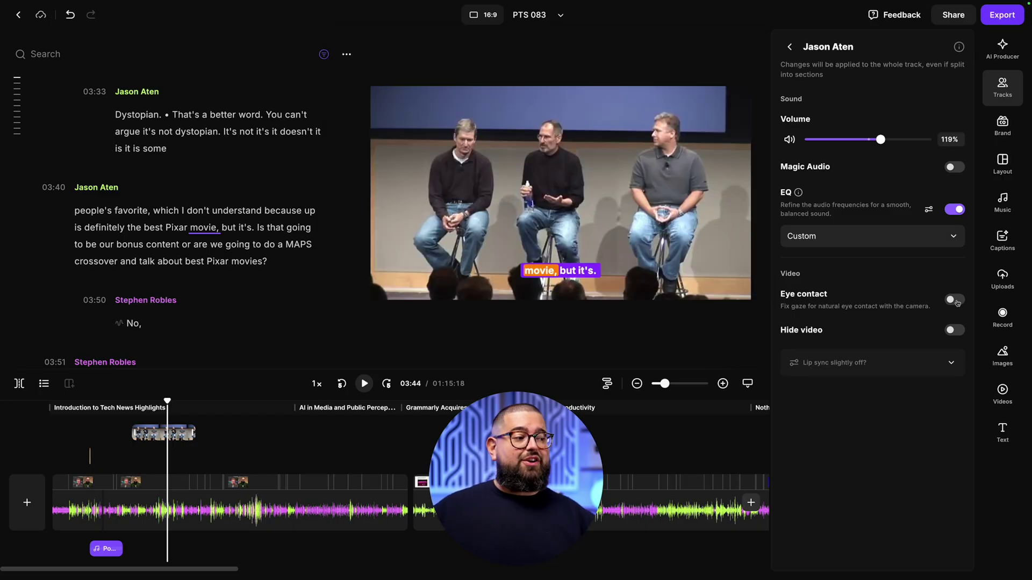
pyautogui.click(953, 363)
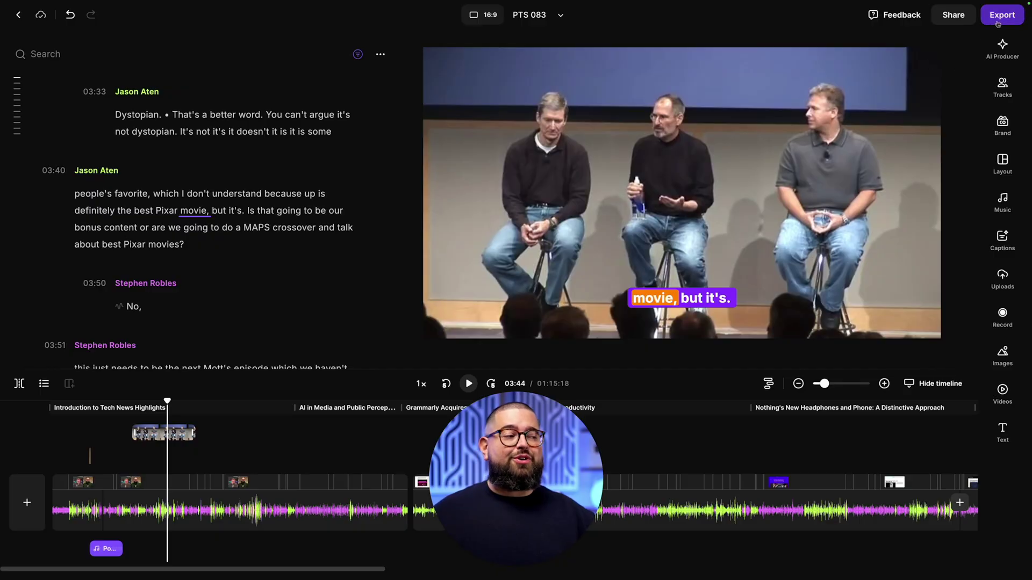
pyautogui.click(1002, 15)
# Step: Choose 2160p 4K as the export video quality
pyautogui.click(934, 192)
pyautogui.click(941, 297)
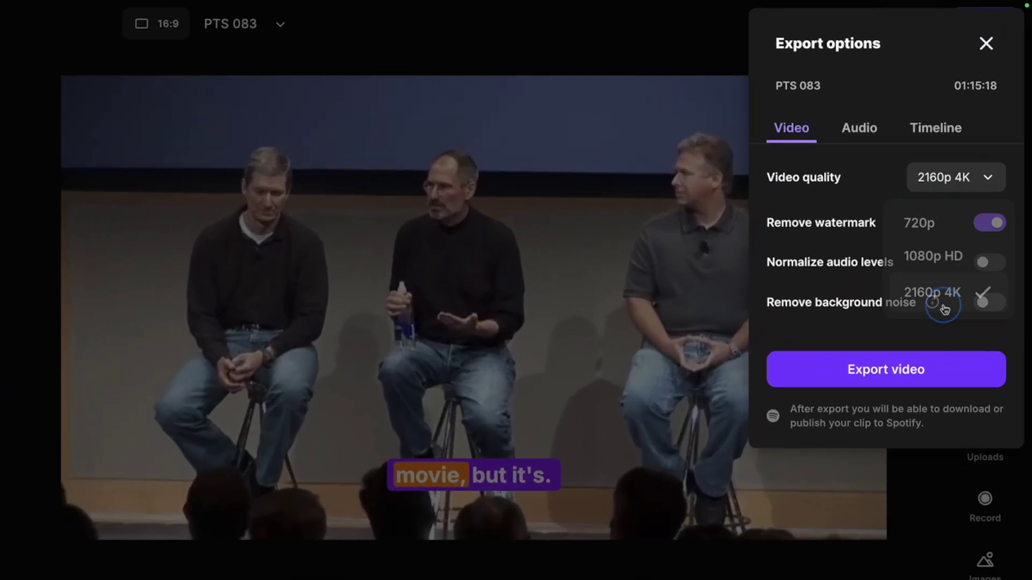